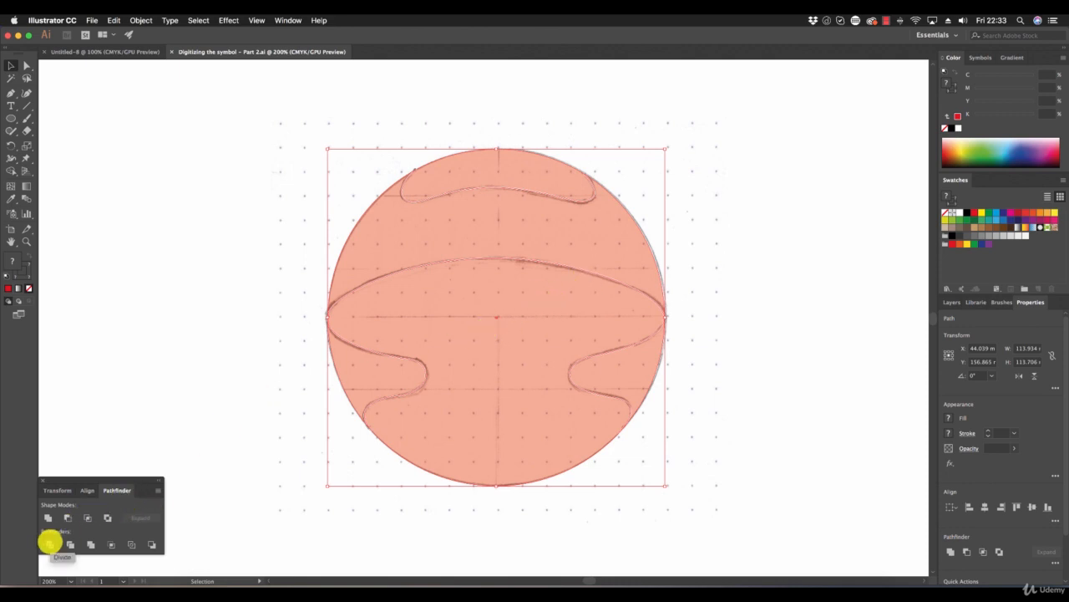
# Divide the circle along the traced curves with the Pathfinder Divide operation and ungroup the resulting pieces.
pyautogui.click(50, 543)
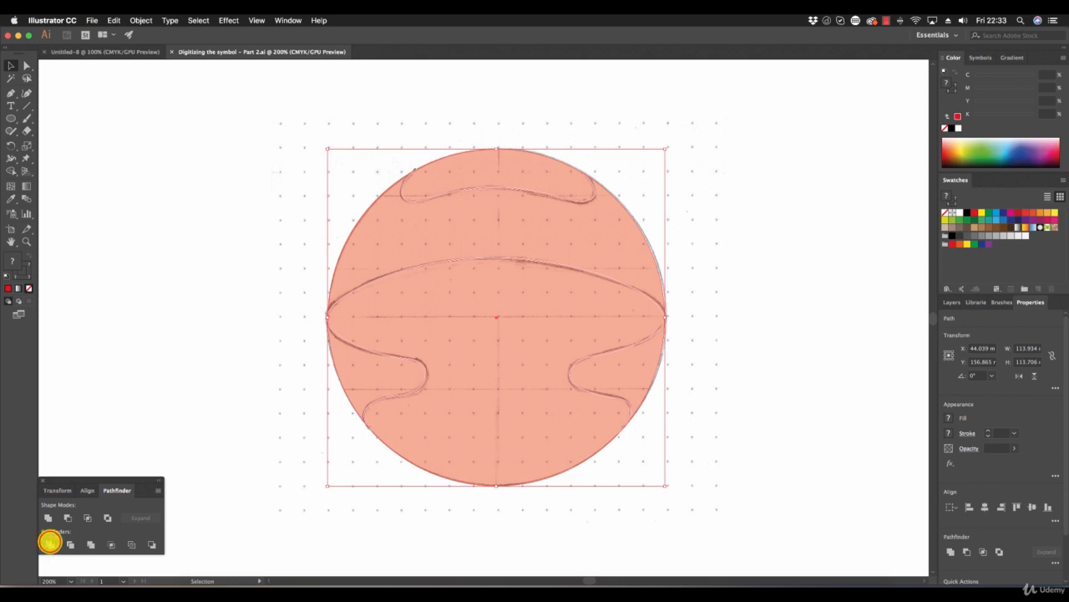
pyautogui.click(759, 243)
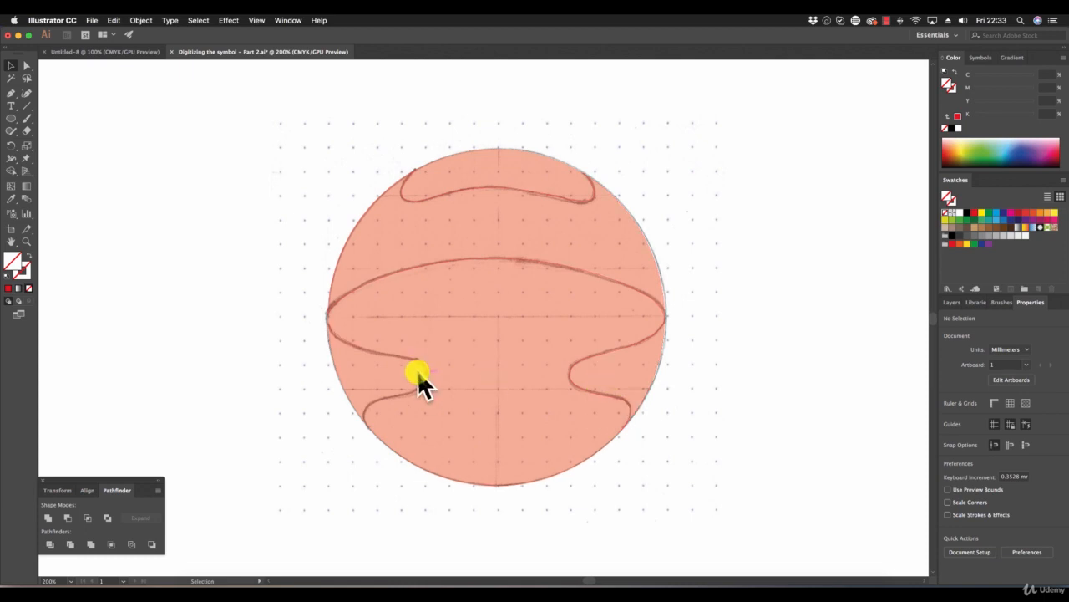
pyautogui.click(522, 241)
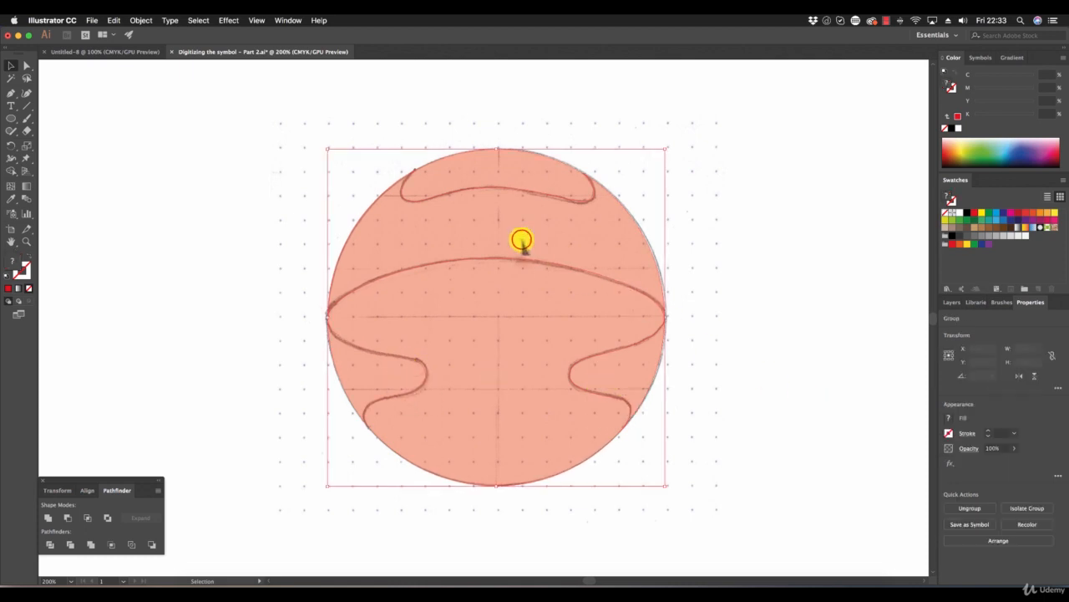
pyautogui.click(145, 20)
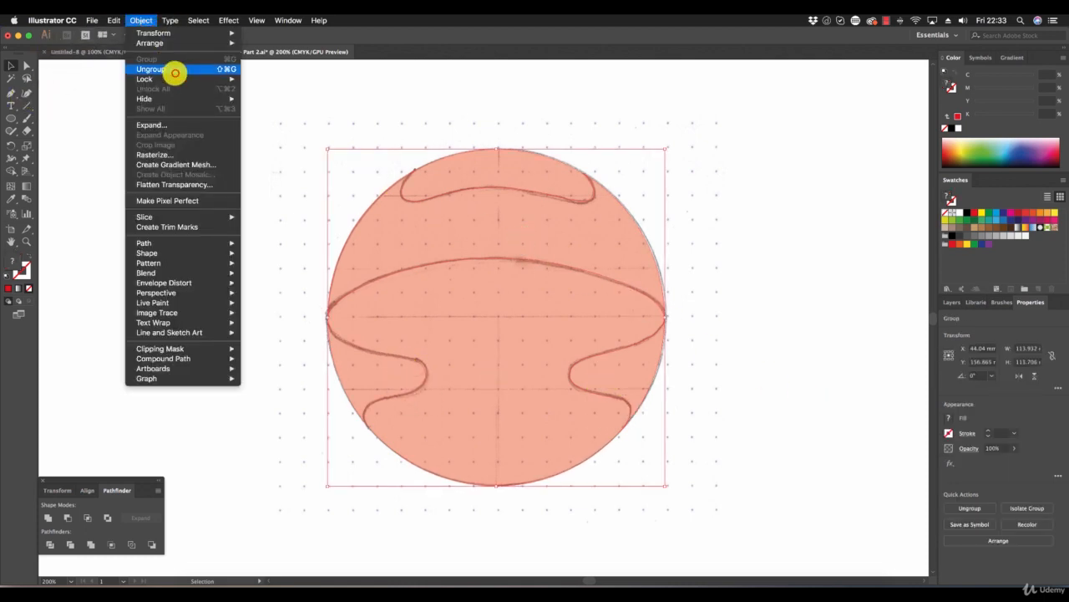
pyautogui.click(175, 72)
pyautogui.click(829, 262)
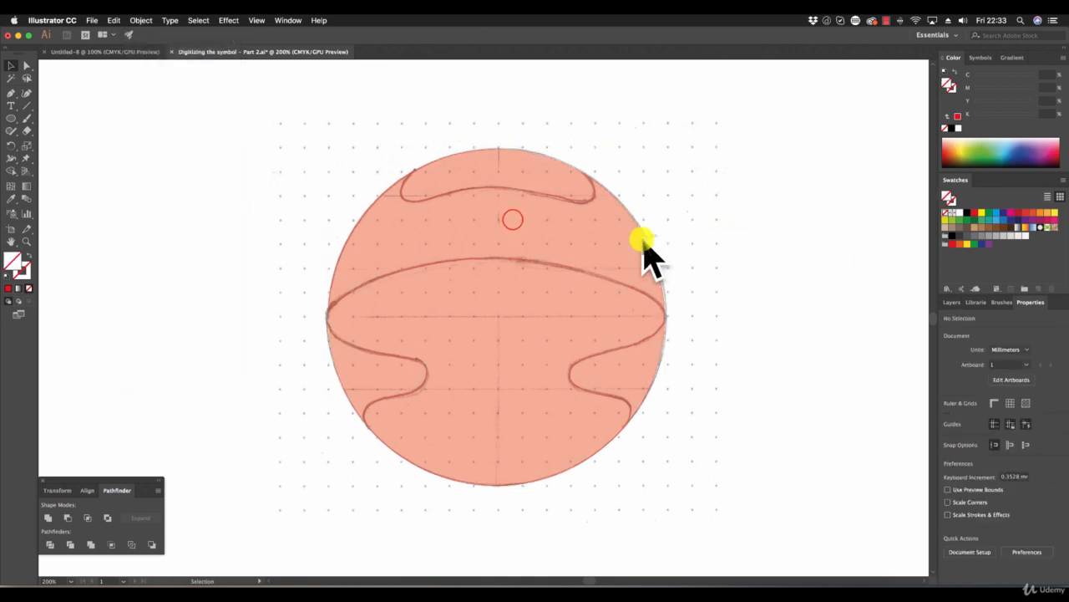
# Delete the wide band beneath the top arc and the left notch piece, and hide the sketch on Layer 1.
pyautogui.click(513, 224)
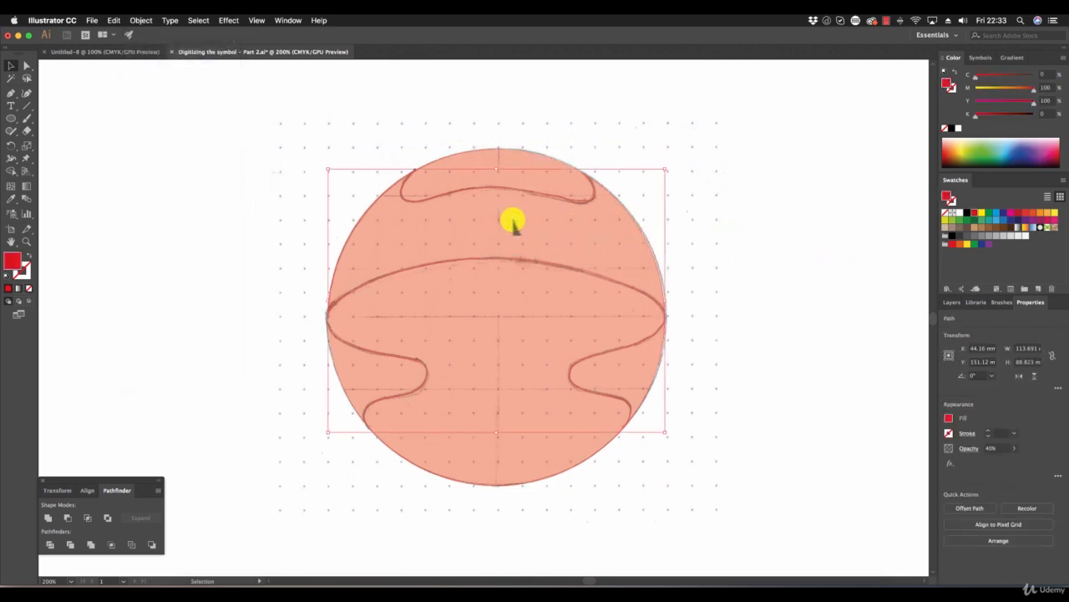
pyautogui.press('Delete')
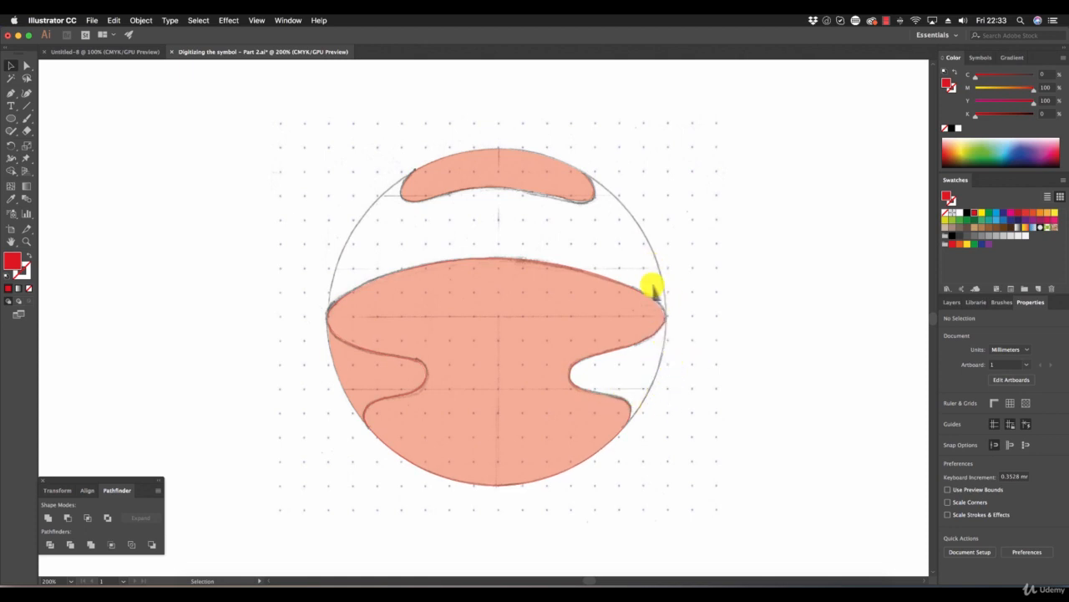
pyautogui.click(362, 384)
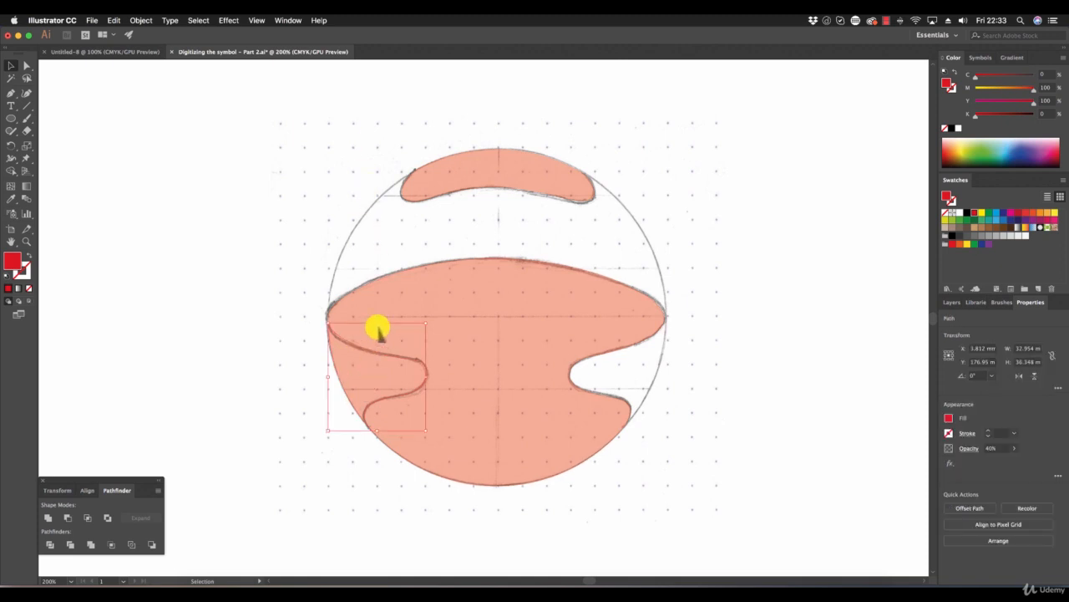
pyautogui.press('Delete')
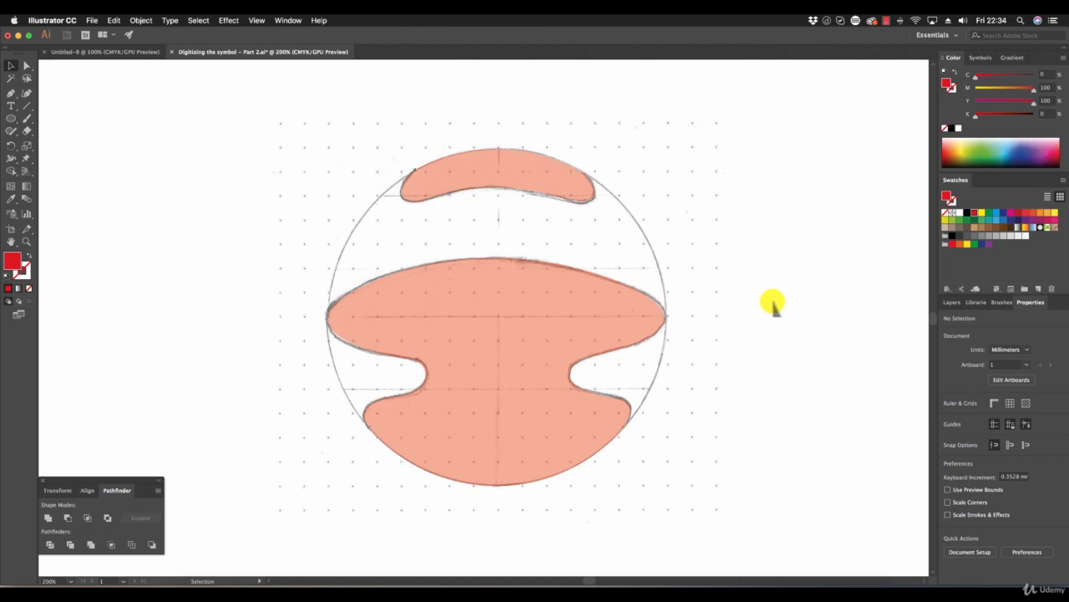
pyautogui.click(952, 302)
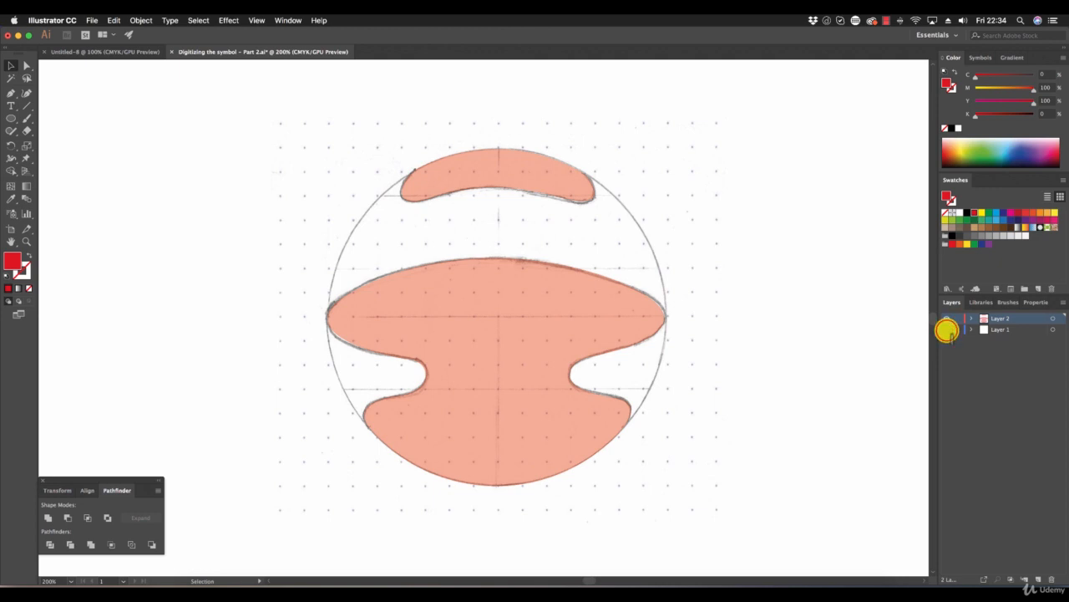
pyautogui.click(947, 329)
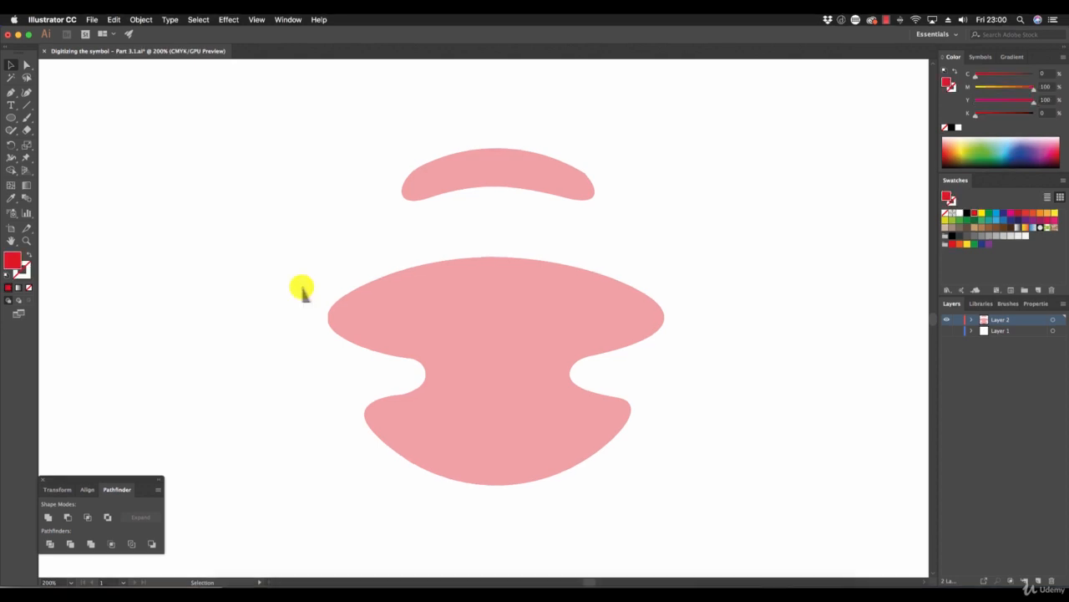
# Draw a rectangle covering the left half of the symbol, with its right edge on the vertical centre line.
pyautogui.click(13, 120)
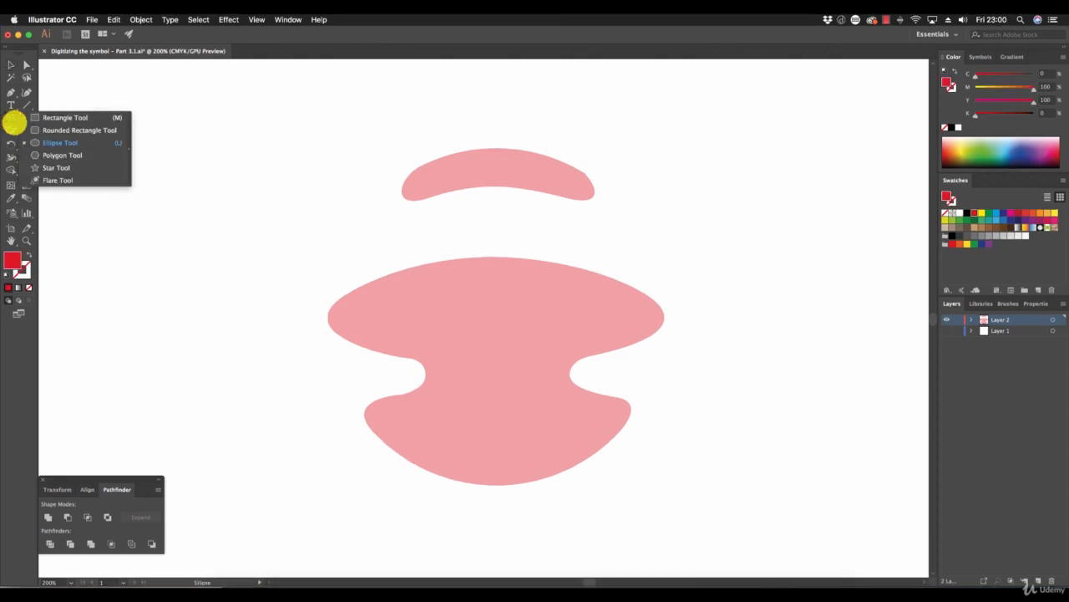
pyautogui.click(42, 119)
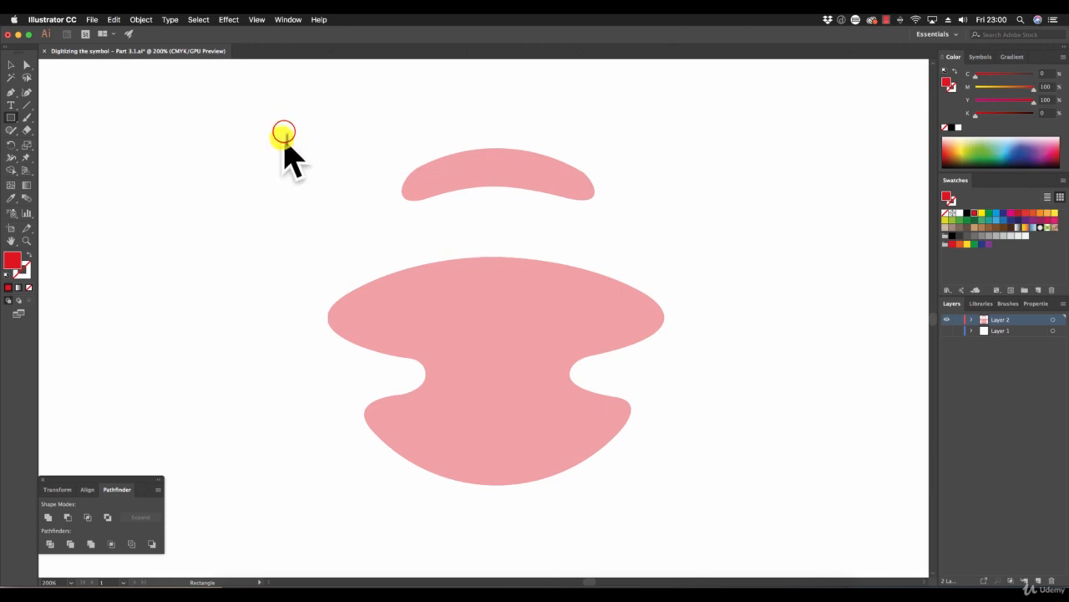
pyautogui.moveTo(284, 132); pyautogui.dragTo(496, 506)
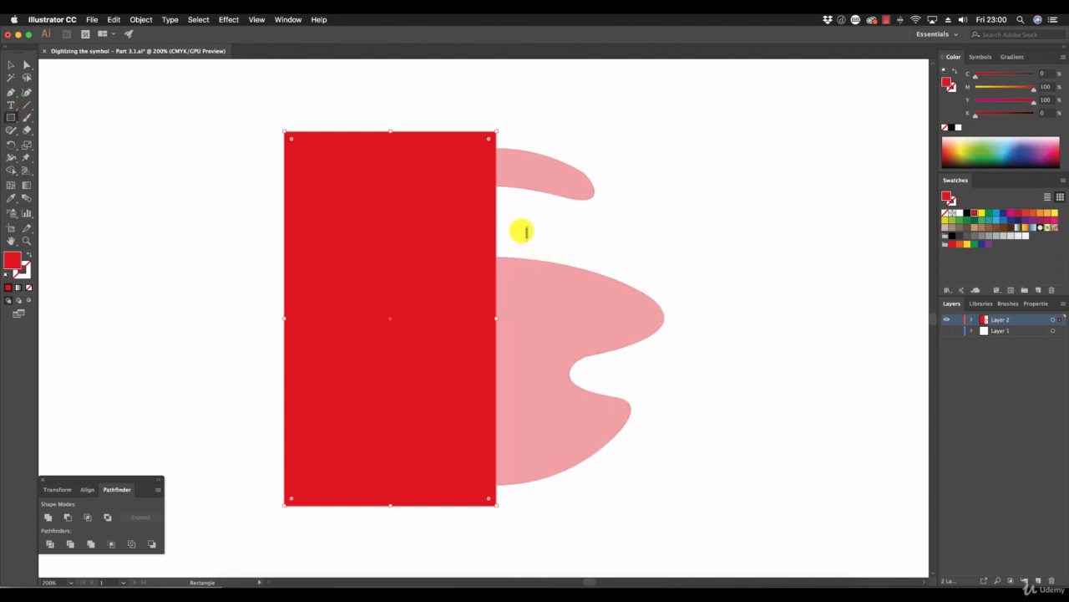
# Subtract the rectangle from both symbol shapes with Minus Front, keeping only their right halves.
pyautogui.click(10, 64)
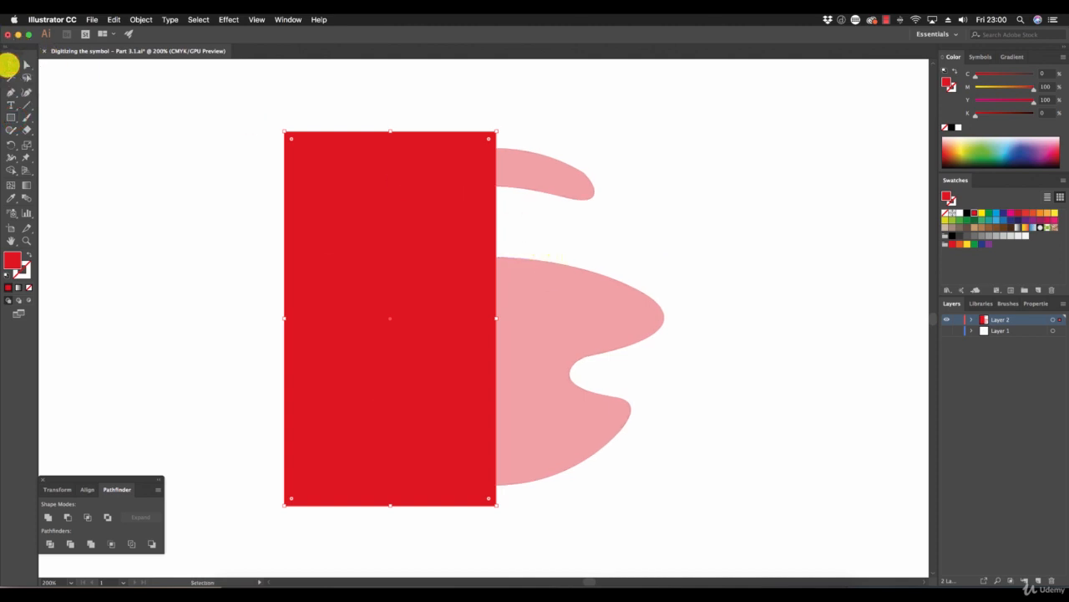
pyautogui.keyDown('shift'); pyautogui.click(555, 351); pyautogui.keyUp('shift')
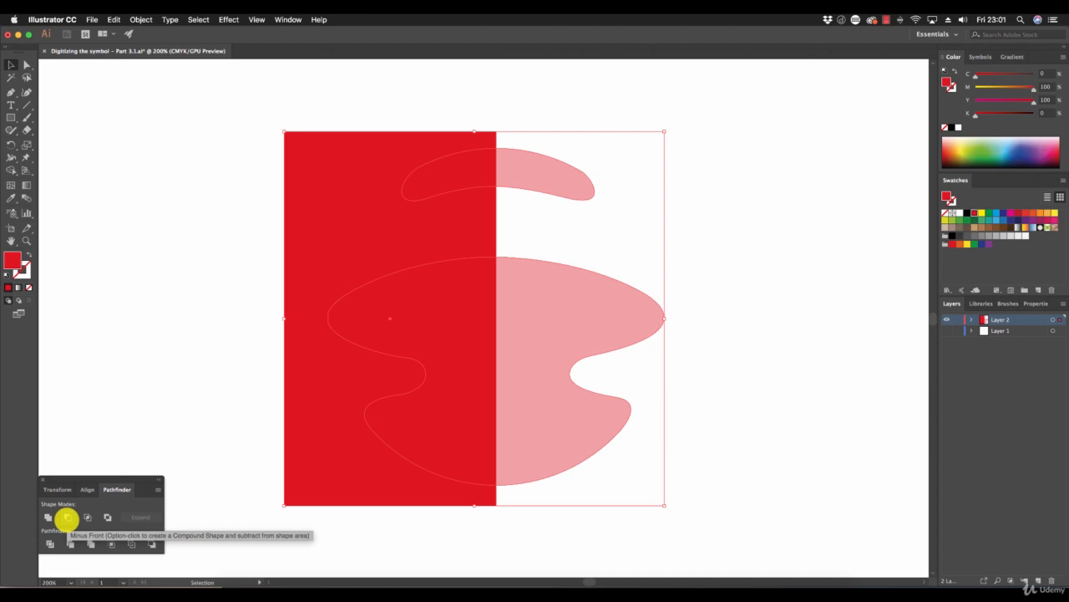
pyautogui.click(66, 518)
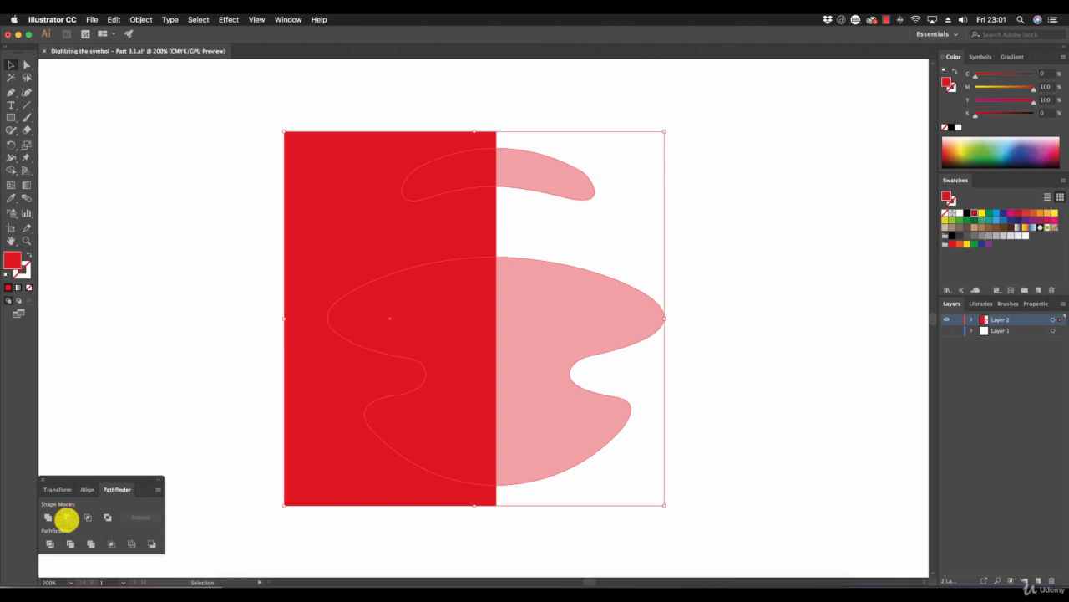
pyautogui.click(730, 289)
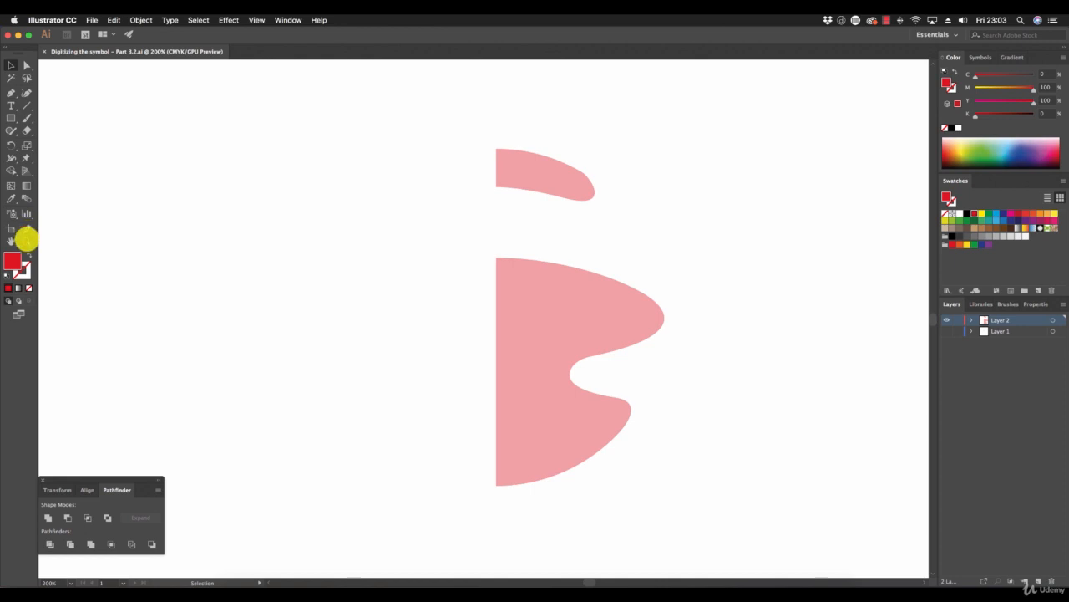
# Smooth the upper shape's right end by moving the outer handle of its upper-right anchor in line with the opposite handle.
pyautogui.click(26, 240)
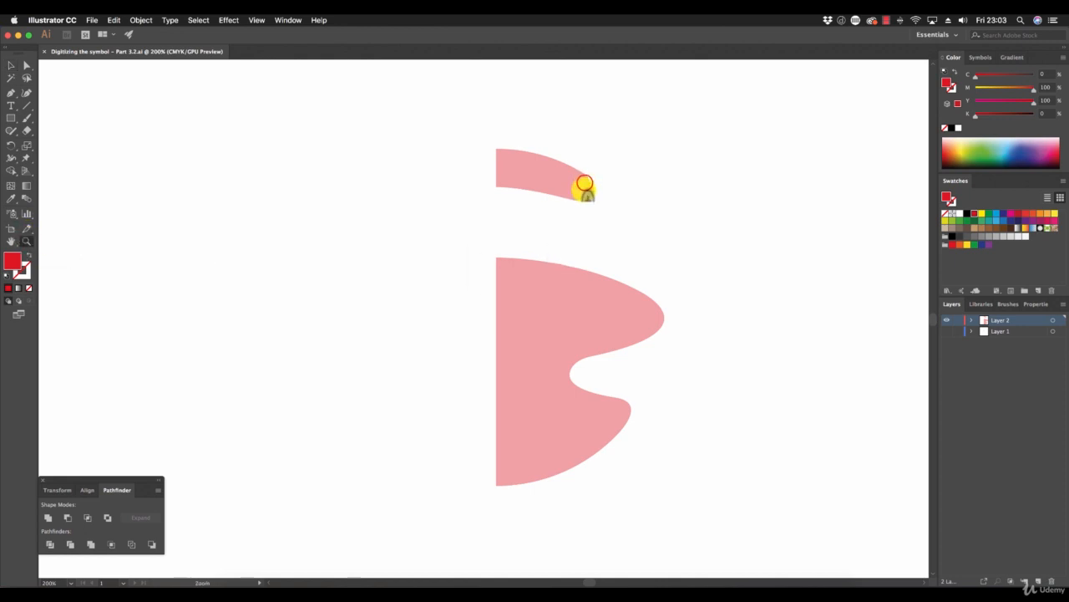
pyautogui.click(584, 185)
pyautogui.click(475, 306)
pyautogui.click(505, 354)
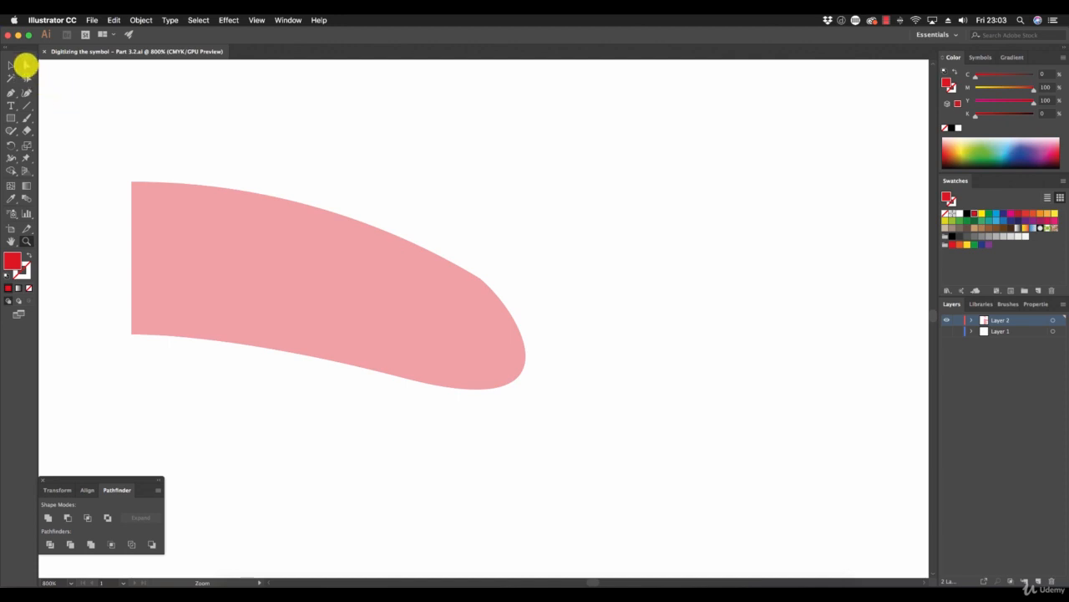
pyautogui.click(25, 65)
pyautogui.click(403, 269)
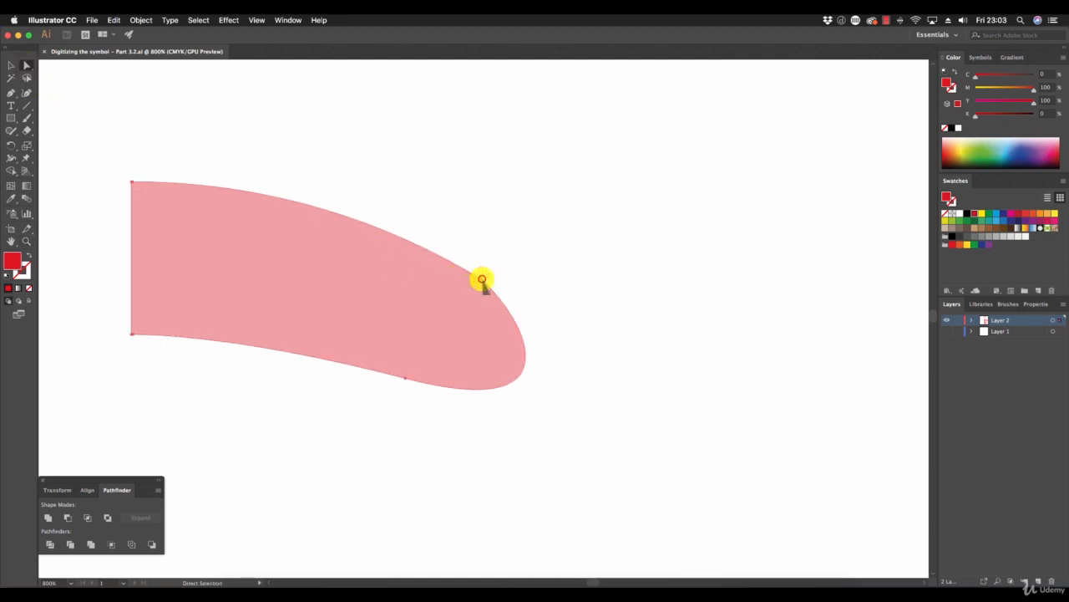
pyautogui.click(480, 279)
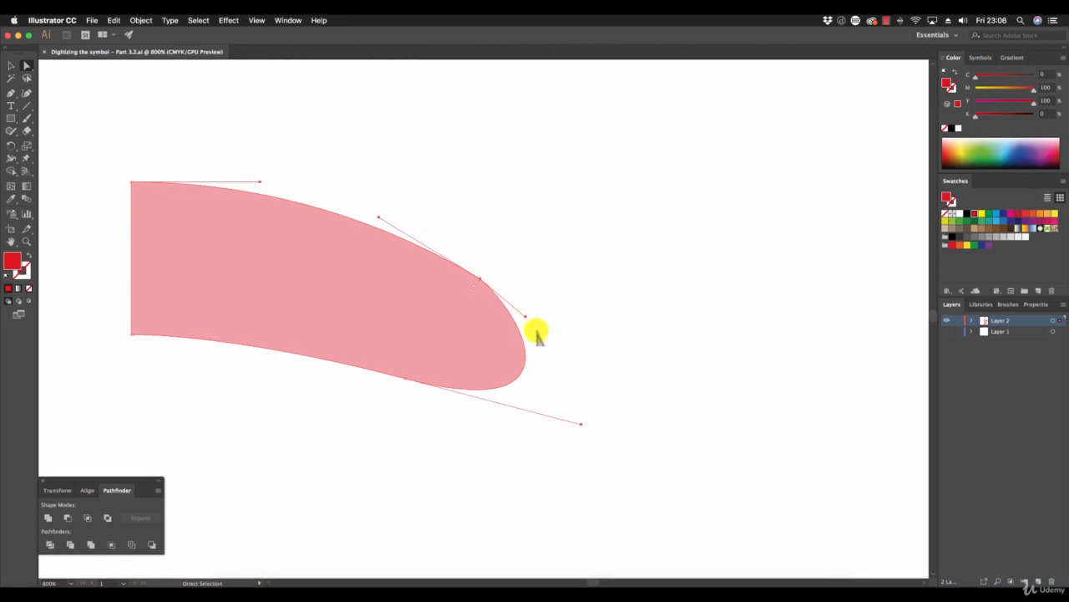
pyautogui.moveTo(483, 284); pyautogui.dragTo(480, 283)
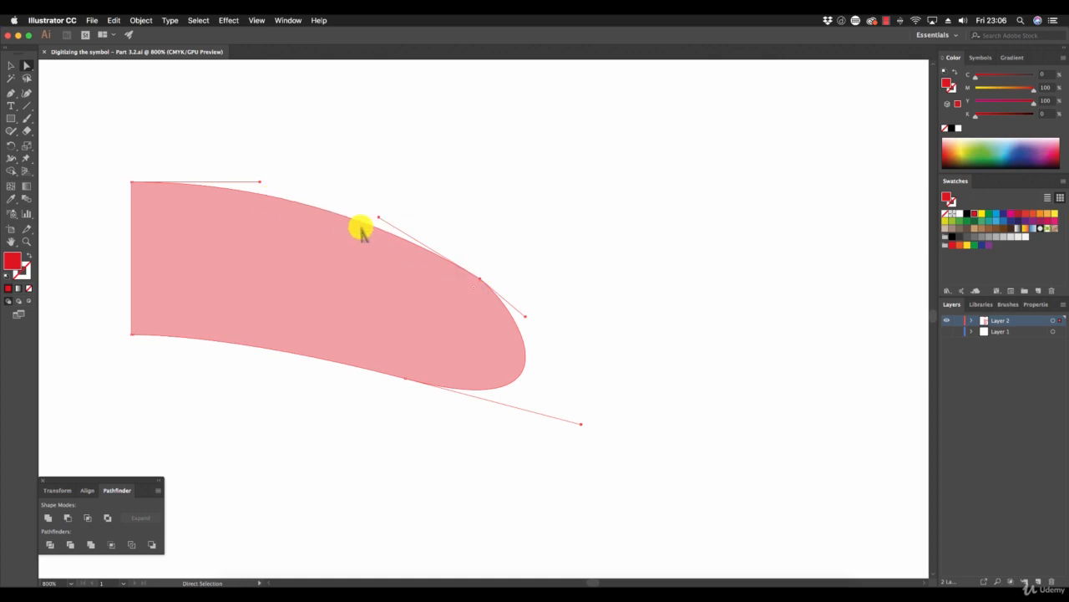
pyautogui.click(524, 317)
pyautogui.moveTo(524, 316); pyautogui.dragTo(528, 314)
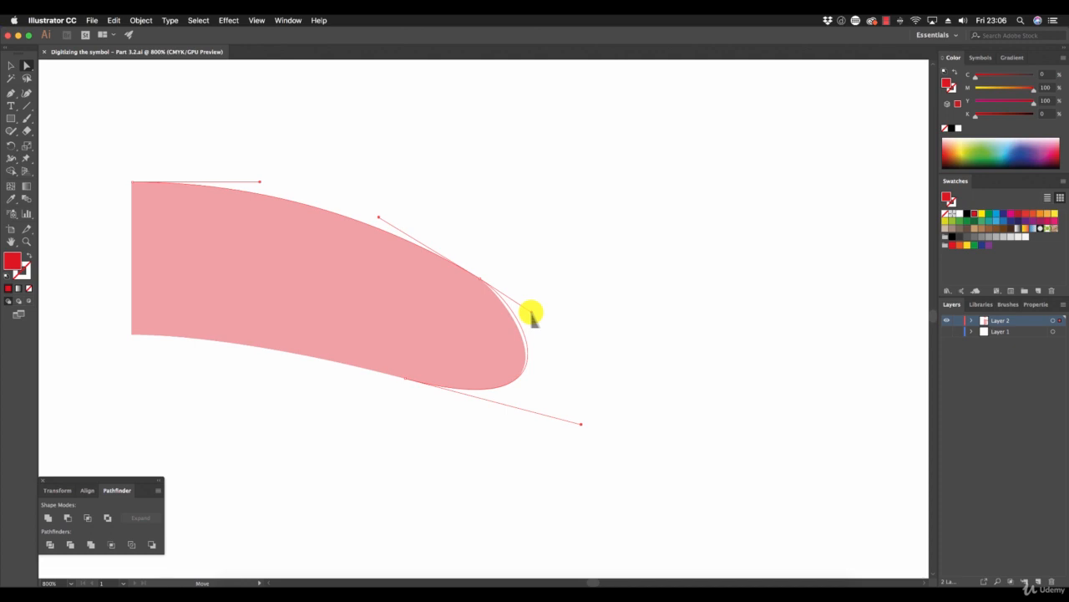
pyautogui.moveTo(532, 315); pyautogui.dragTo(532, 310)
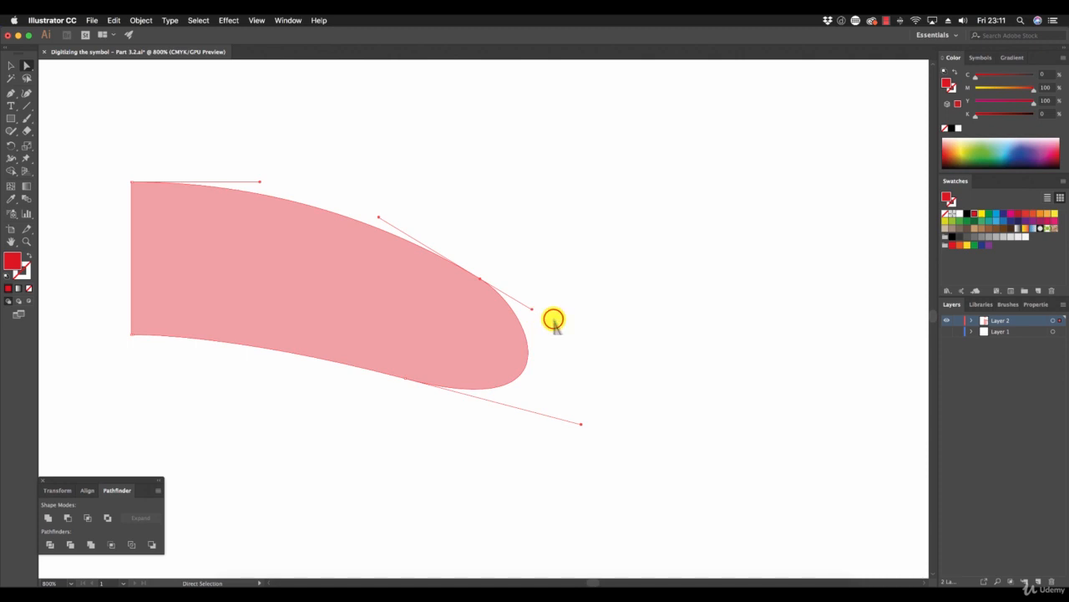
pyautogui.click(553, 319)
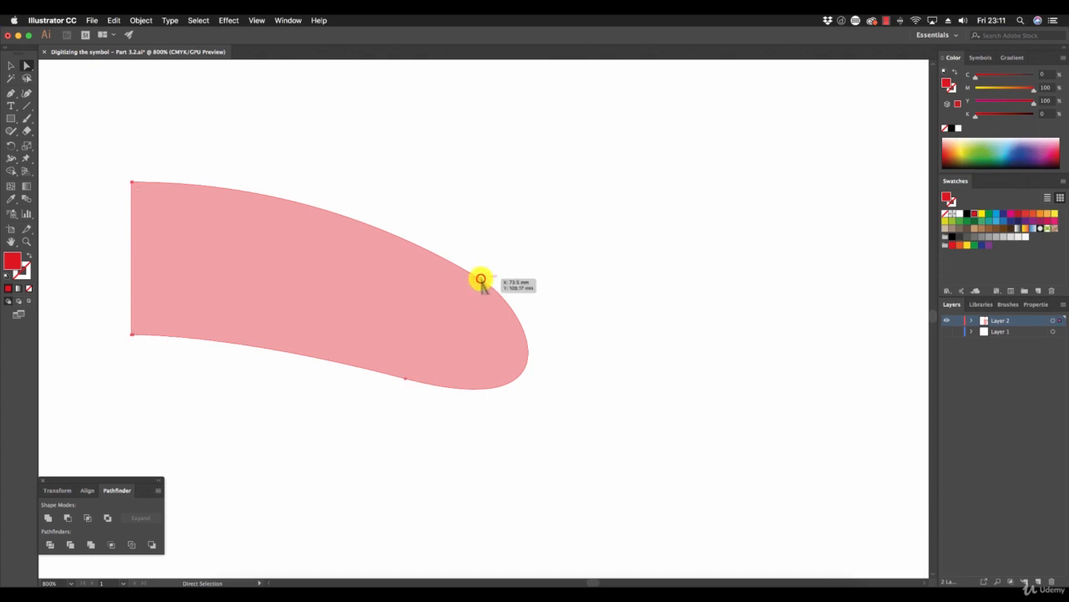
# Try raising the upper-right anchor's outer handle slightly out of line with the opposite handle.
pyautogui.click(482, 292)
pyautogui.moveTo(532, 309); pyautogui.dragTo(533, 309)
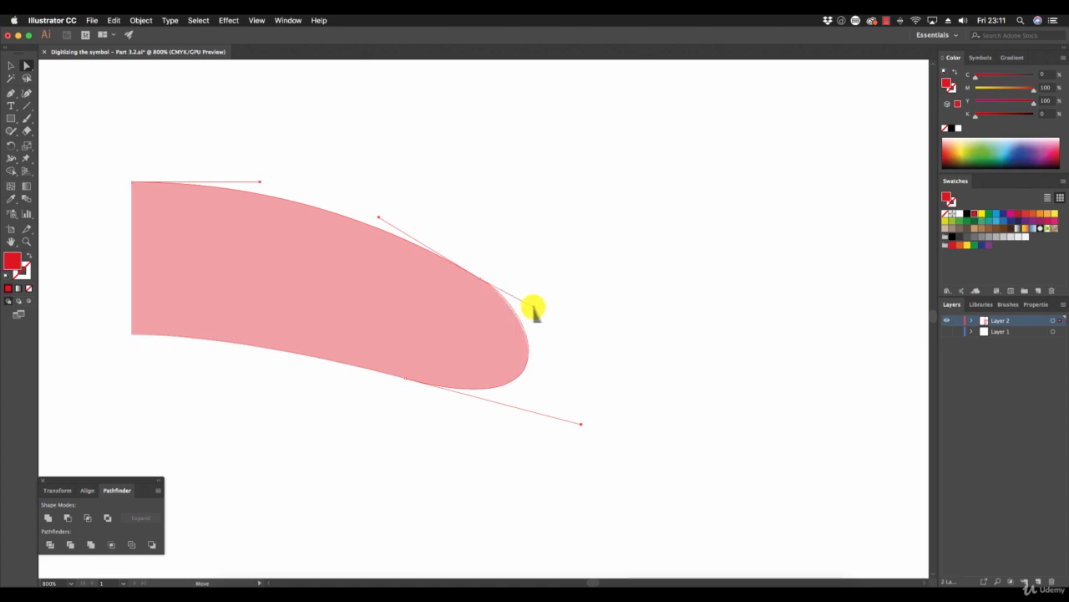
pyautogui.click(573, 336)
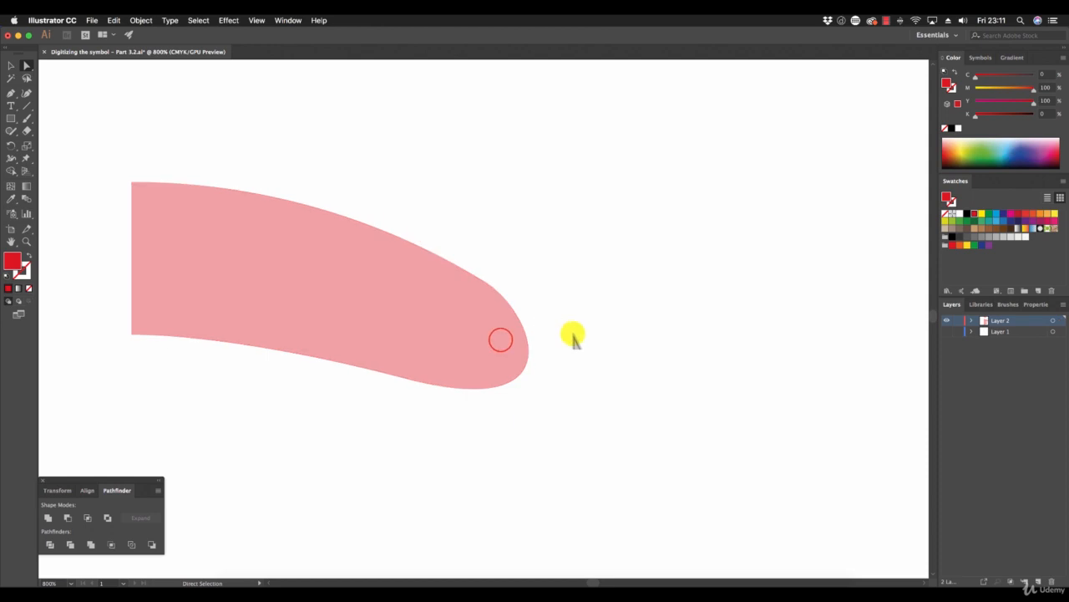
# Lower and slightly lengthen the upper-right anchor's outer handle so it realigns with the opposite handle.
pyautogui.click(481, 276)
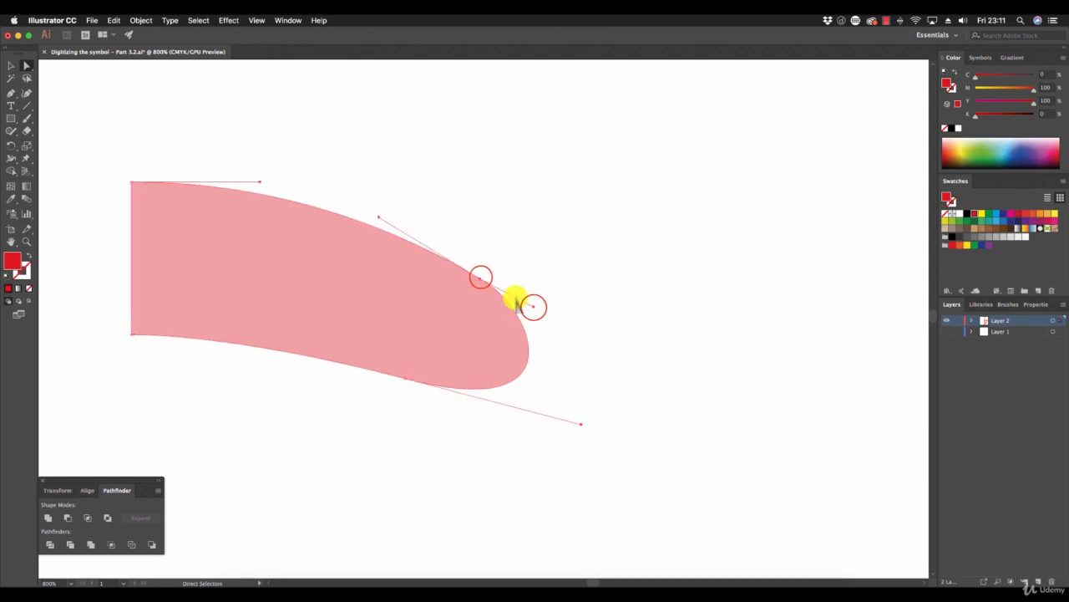
pyautogui.moveTo(533, 306); pyautogui.dragTo(537, 315)
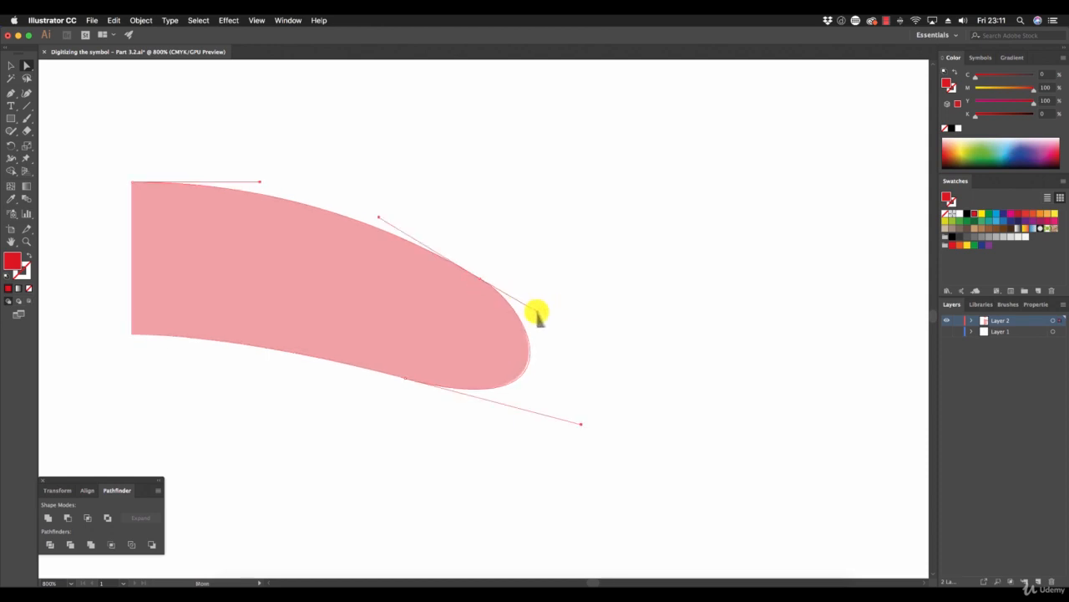
pyautogui.click(561, 343)
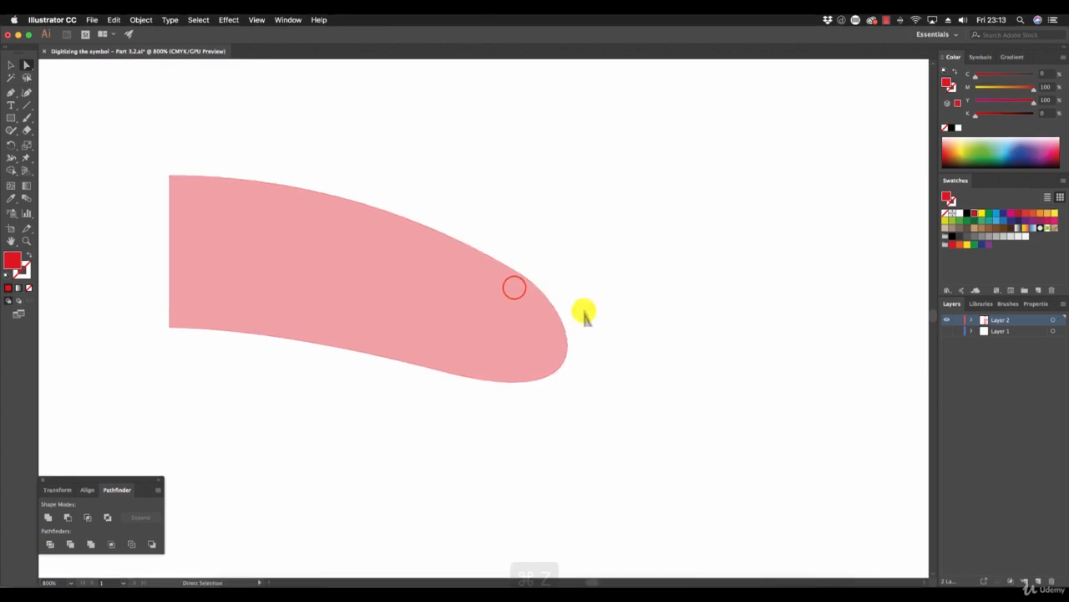
# Fine-tune the upper shape's rounded end by extending the same outer handle slightly along the tangent line.
pyautogui.click(513, 282)
pyautogui.click(518, 273)
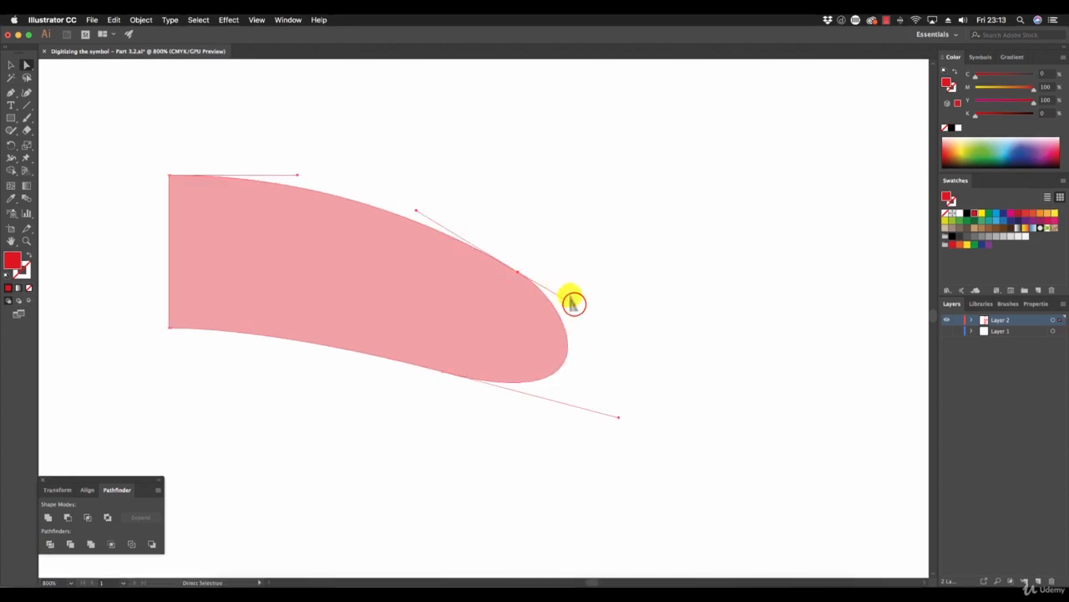
pyautogui.moveTo(575, 305); pyautogui.dragTo(577, 308)
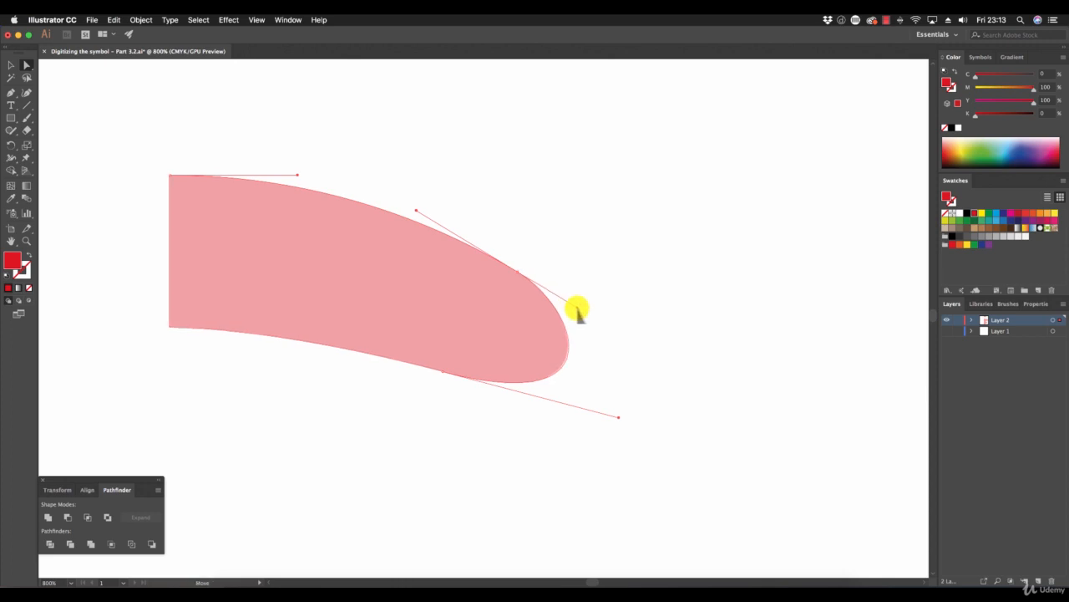
pyautogui.click(621, 333)
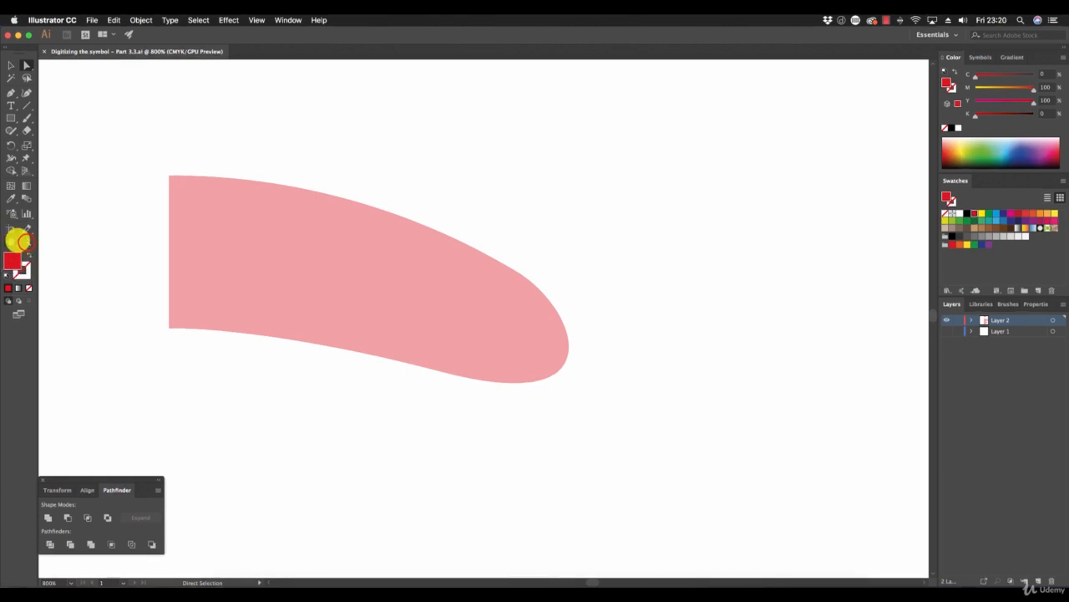
# Inspect the outlines of the upper and lower half shapes close up, checking the smoothness of their curves.
pyautogui.click(26, 241)
pyautogui.keyDown('alt'); pyautogui.click(422, 416); pyautogui.keyUp('alt')
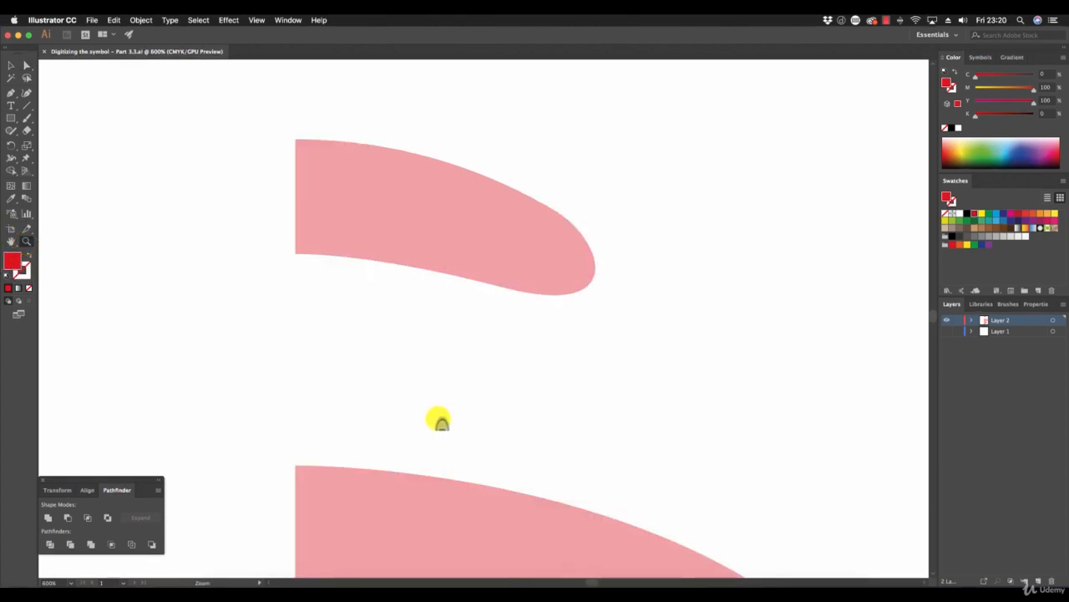
pyautogui.keyDown('alt'); pyautogui.click(439, 420); pyautogui.keyUp('alt')
pyautogui.keyDown('alt'); pyautogui.click(493, 448); pyautogui.keyUp('alt')
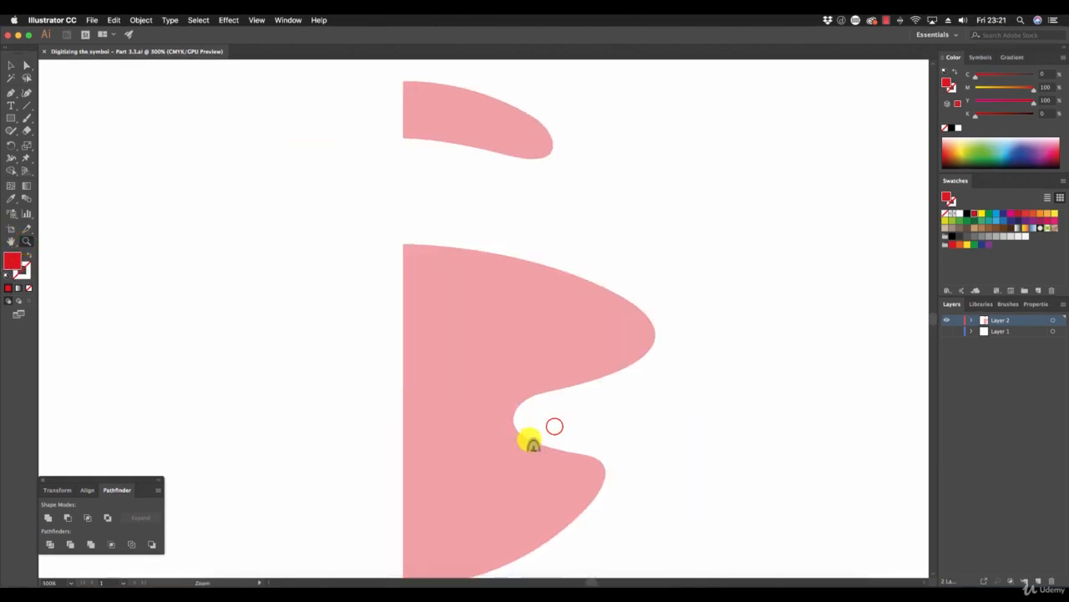
pyautogui.click(555, 427)
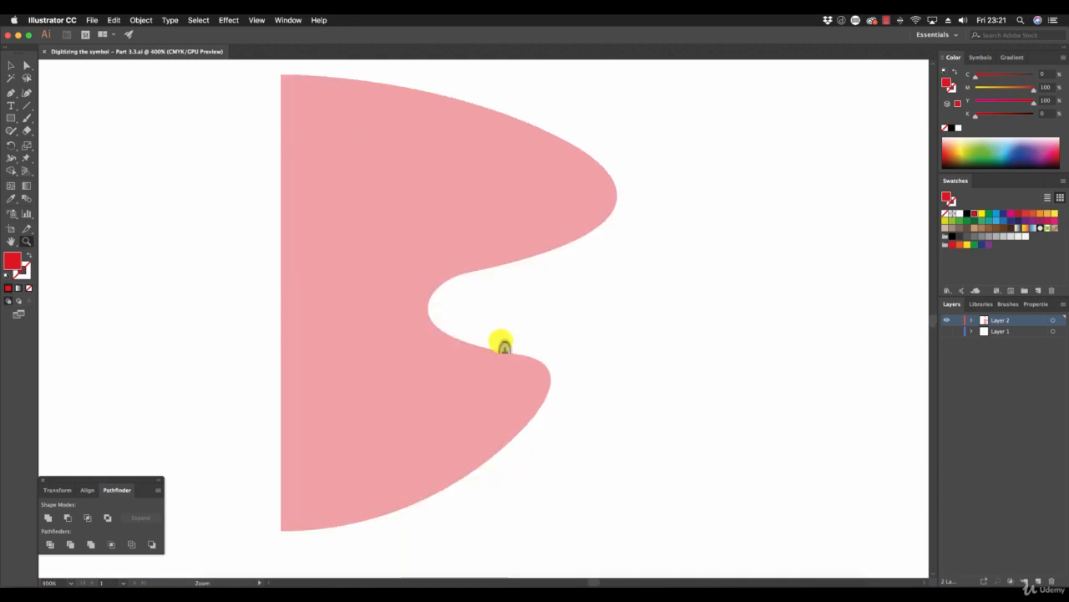
pyautogui.scroll(1, 504, 346)
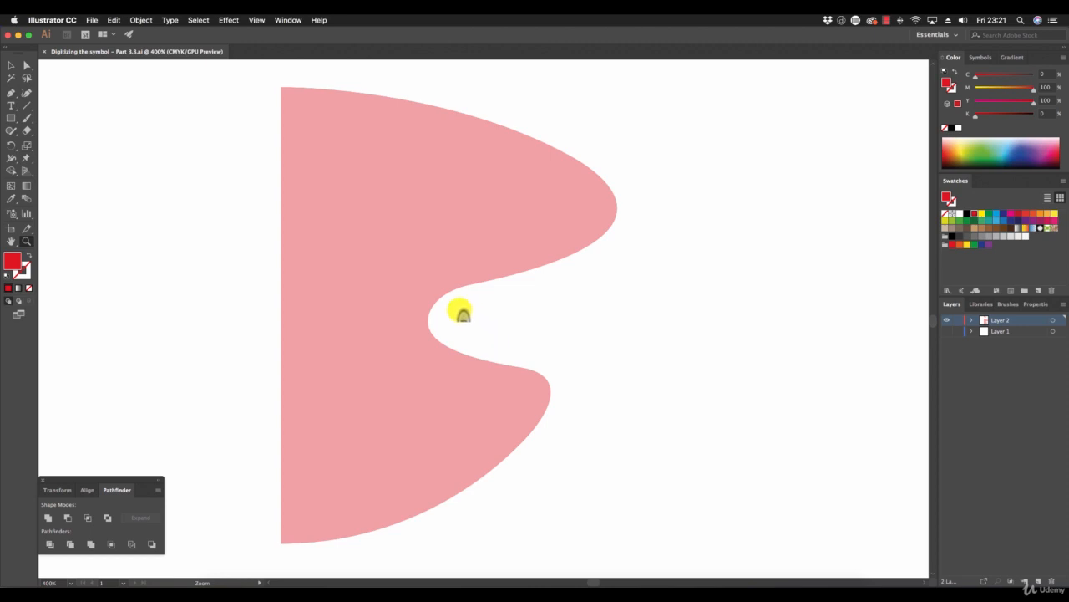
pyautogui.keyDown('alt'); pyautogui.click(461, 311); pyautogui.keyUp('alt')
pyautogui.keyDown('alt'); pyautogui.click(462, 312); pyautogui.keyUp('alt')
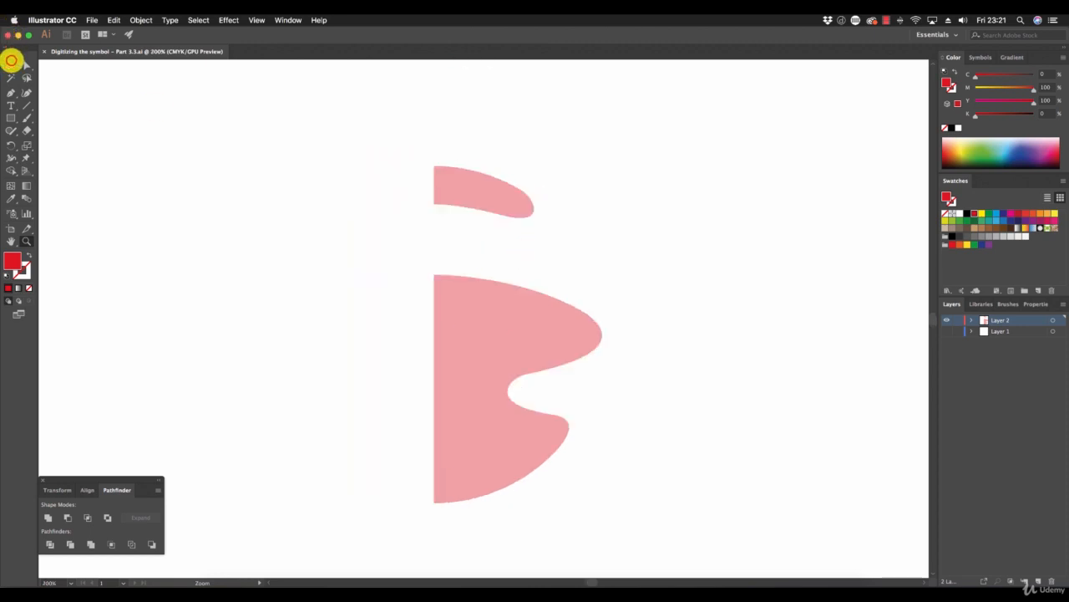
# Duplicate the half symbol horizontally to the left of the original and reflect the copy across the vertical axis.
pyautogui.click(10, 65)
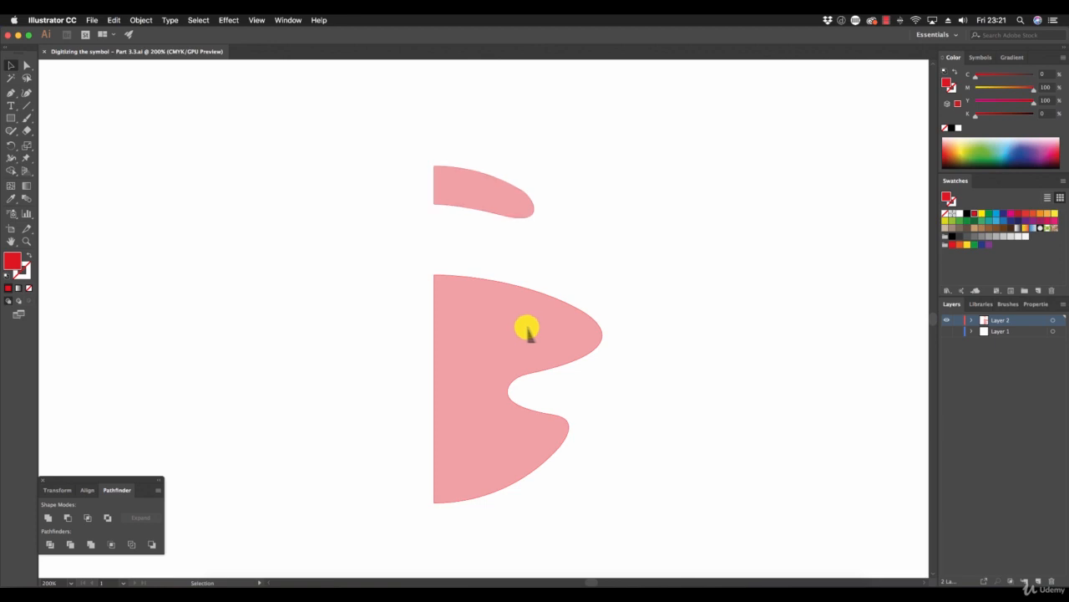
pyautogui.moveTo(527, 329); pyautogui.dragTo(332, 332)
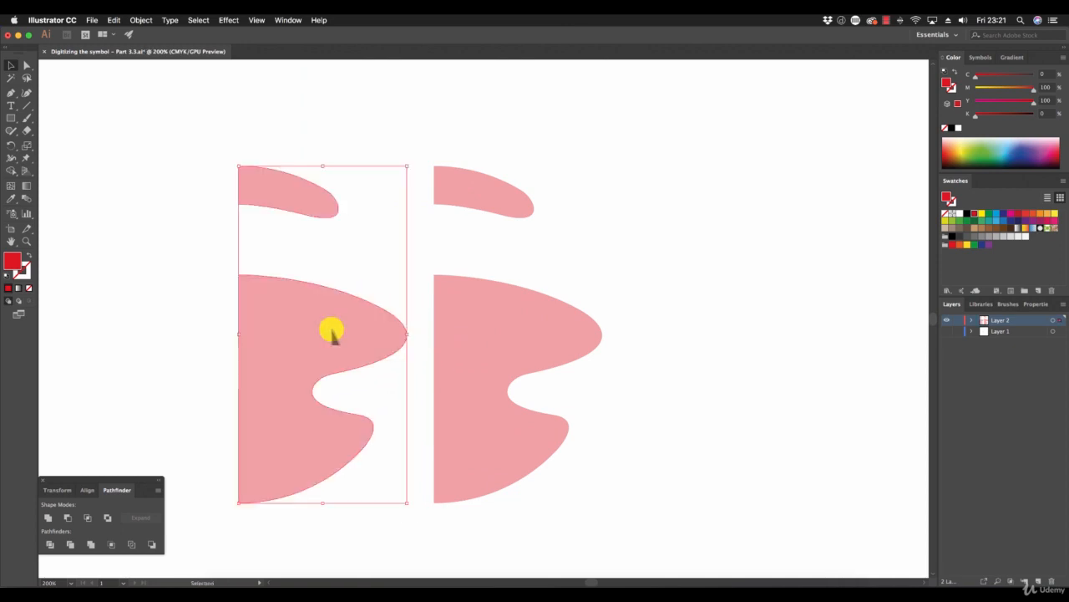
pyautogui.rightClick(332, 332)
pyautogui.moveTo(393, 431)
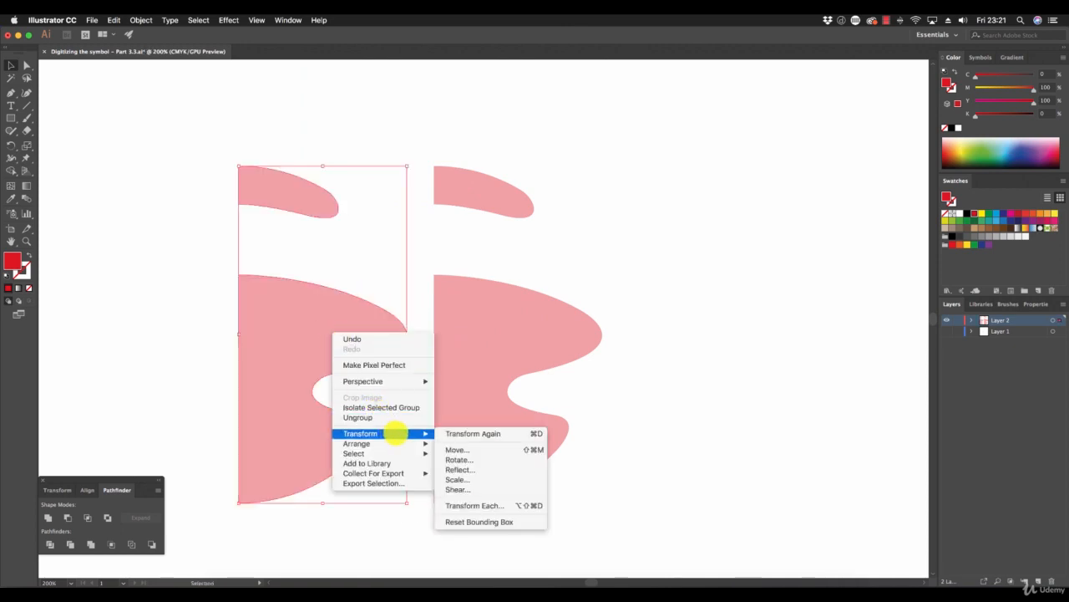
pyautogui.click(485, 471)
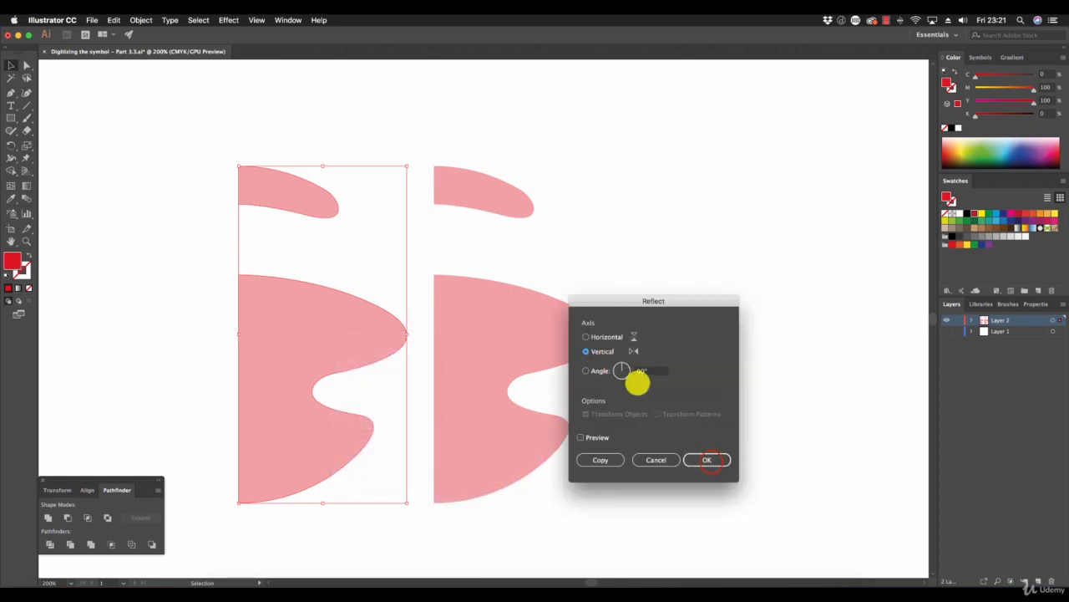
pyautogui.click(711, 460)
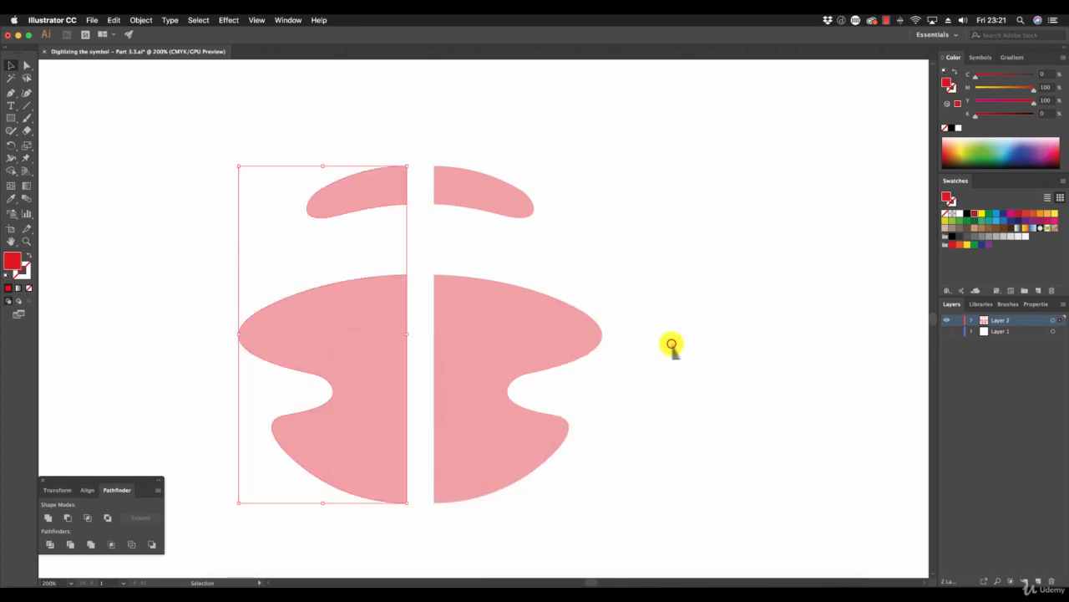
pyautogui.click(671, 344)
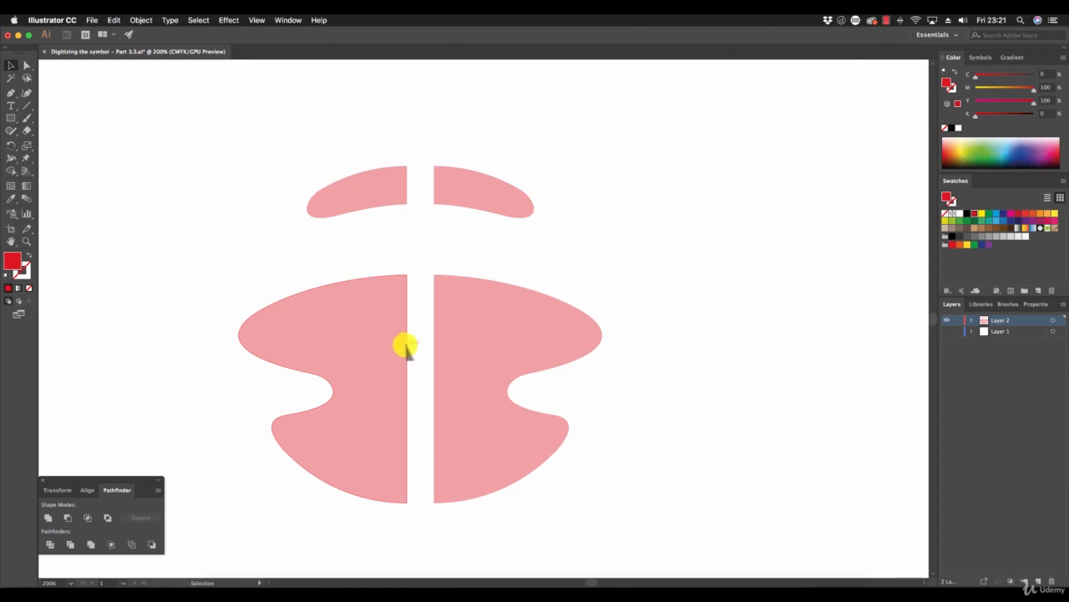
# Move the reflected half horizontally until its straight edge meets the straight edge of the original half.
pyautogui.keyDown('shift'); pyautogui.click(405, 344); pyautogui.keyUp('shift')
pyautogui.moveTo(405, 344); pyautogui.dragTo(435, 346)
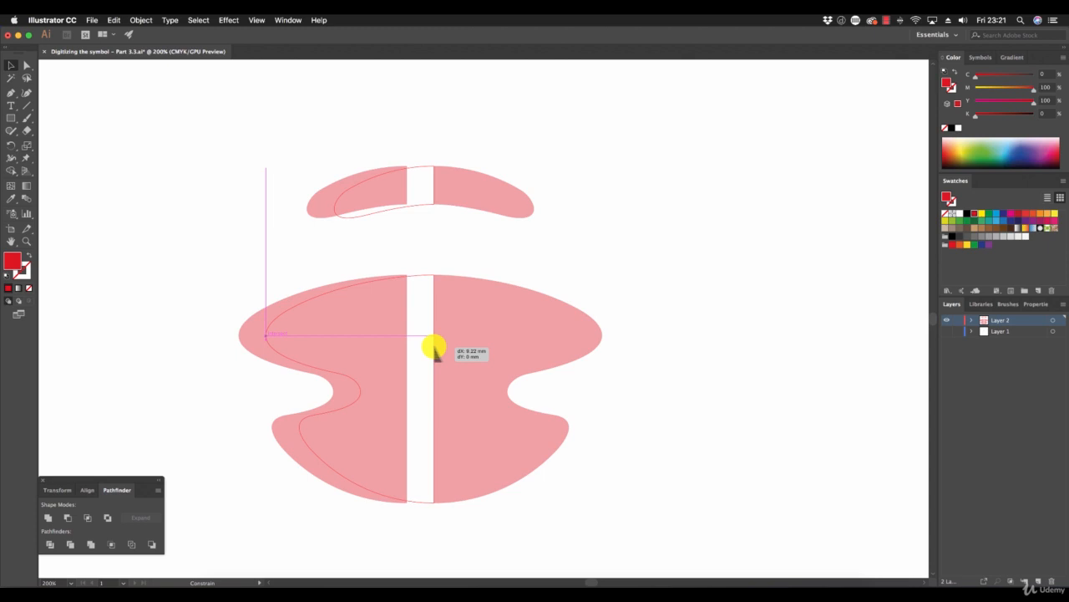
pyautogui.moveTo(434, 346); pyautogui.dragTo(434, 346)
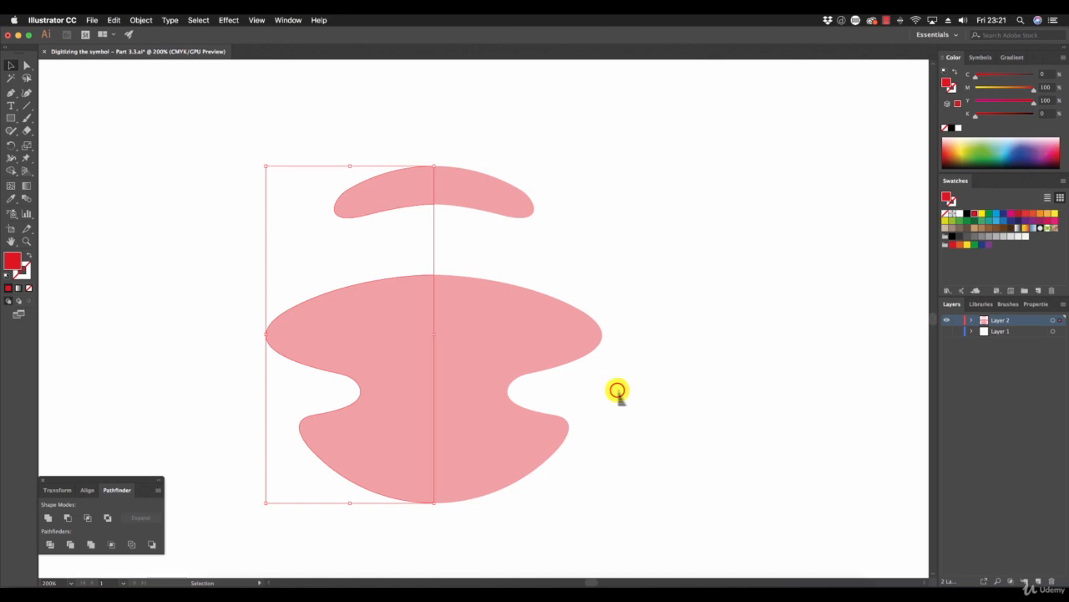
pyautogui.click(618, 390)
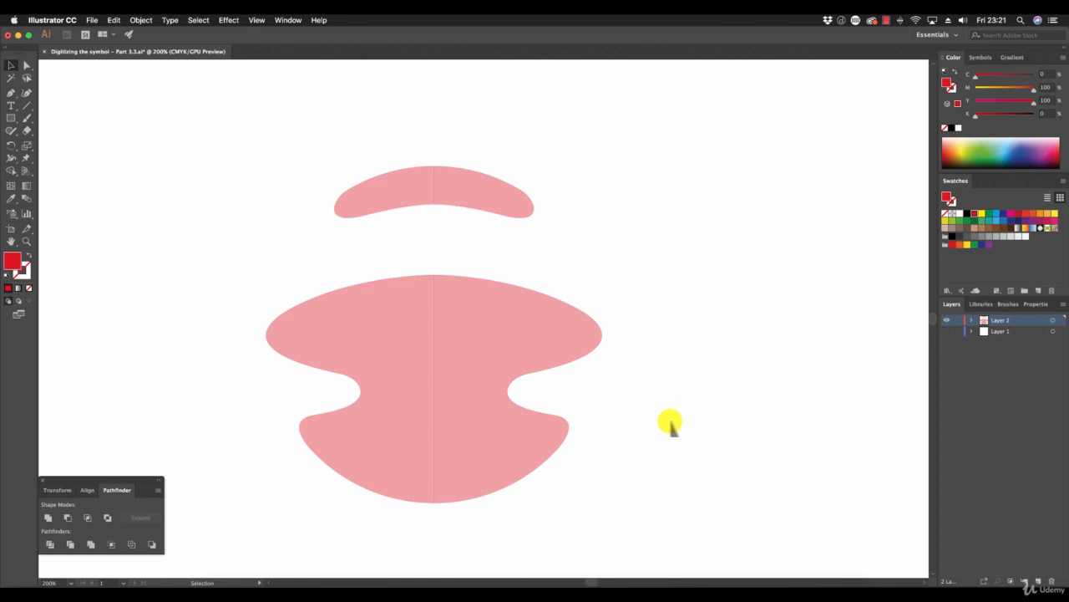
# Merge both halves of the symbol by making them a compound shape and expanding it.
pyautogui.moveTo(683, 434); pyautogui.dragTo(286, 167)
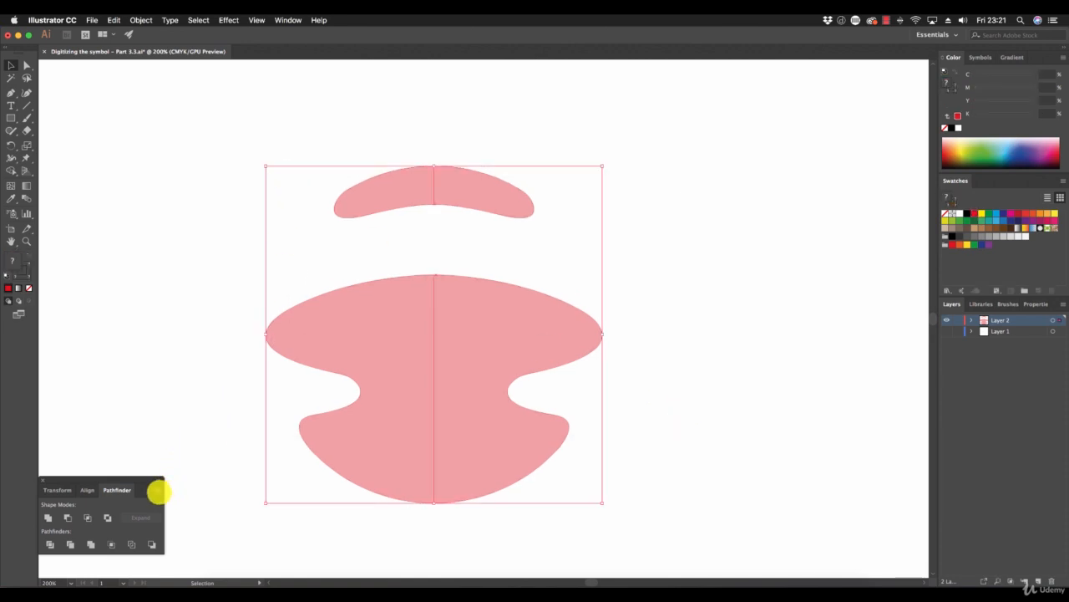
pyautogui.click(159, 492)
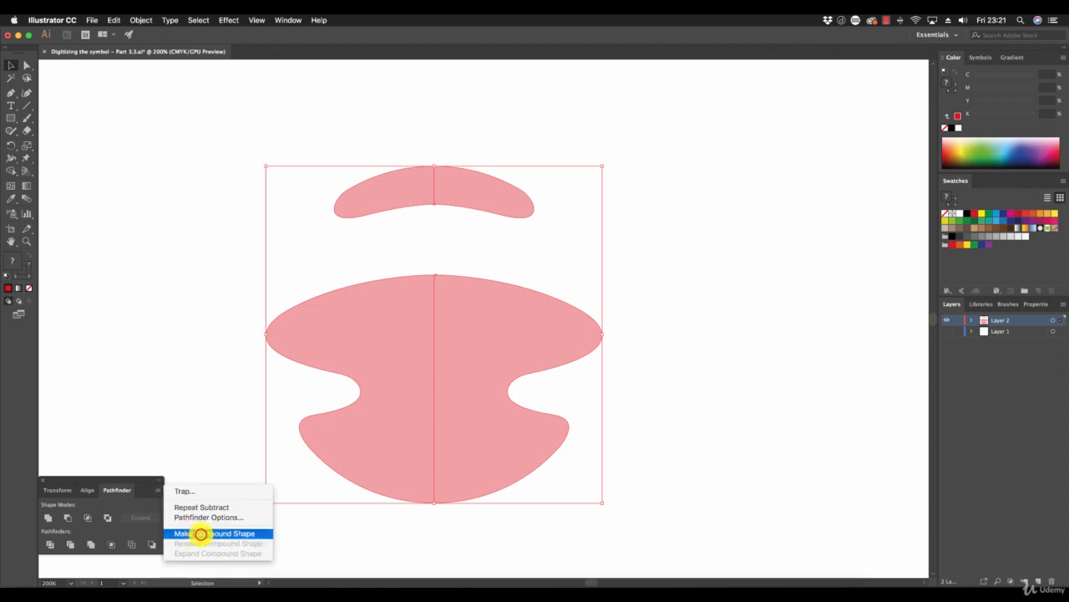
pyautogui.click(201, 529)
pyautogui.click(144, 517)
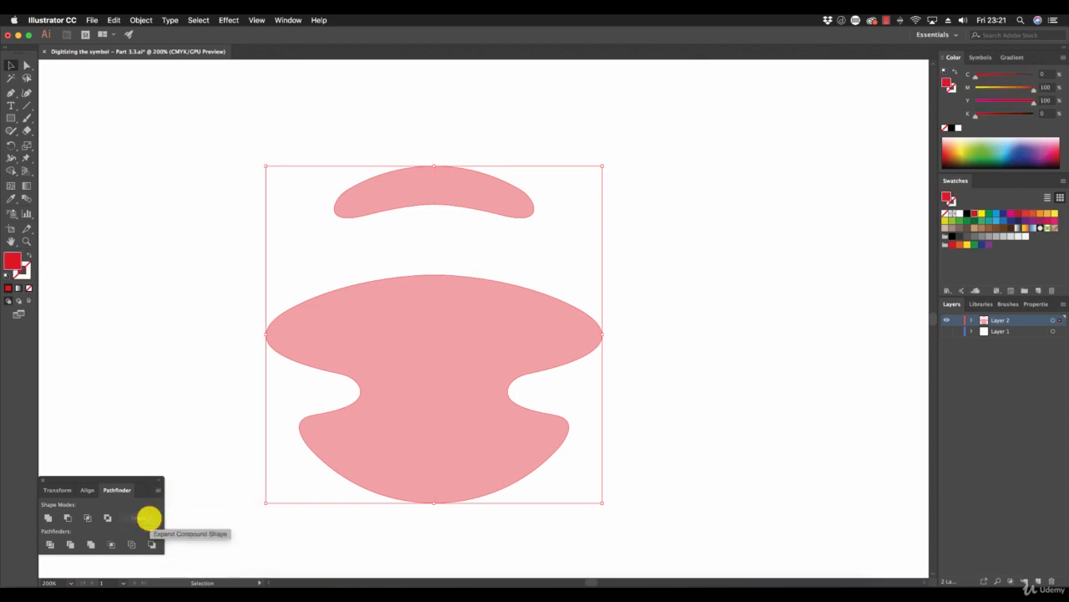
pyautogui.click(671, 482)
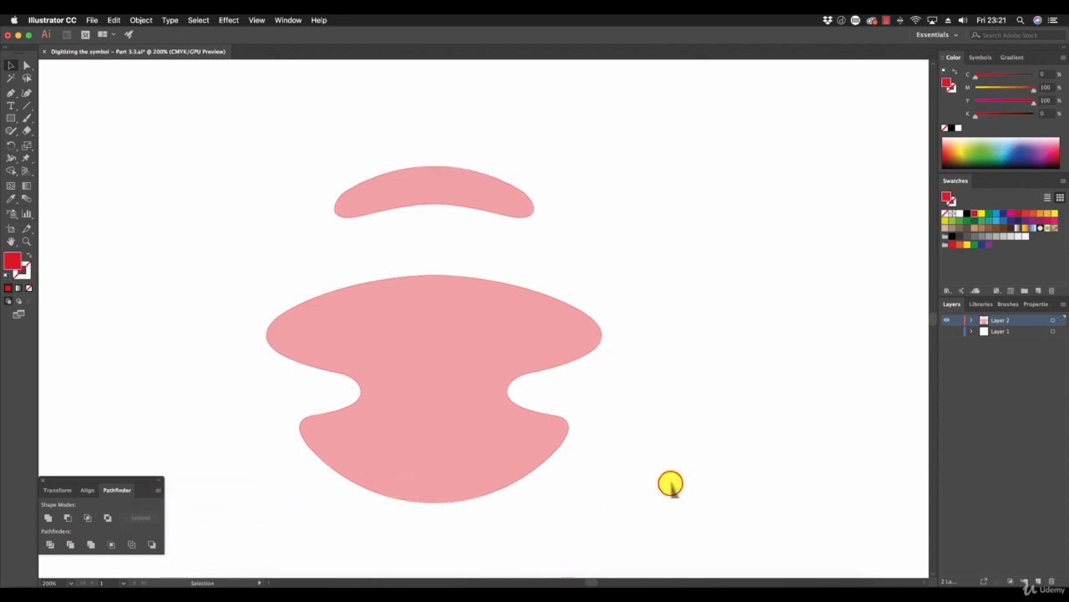